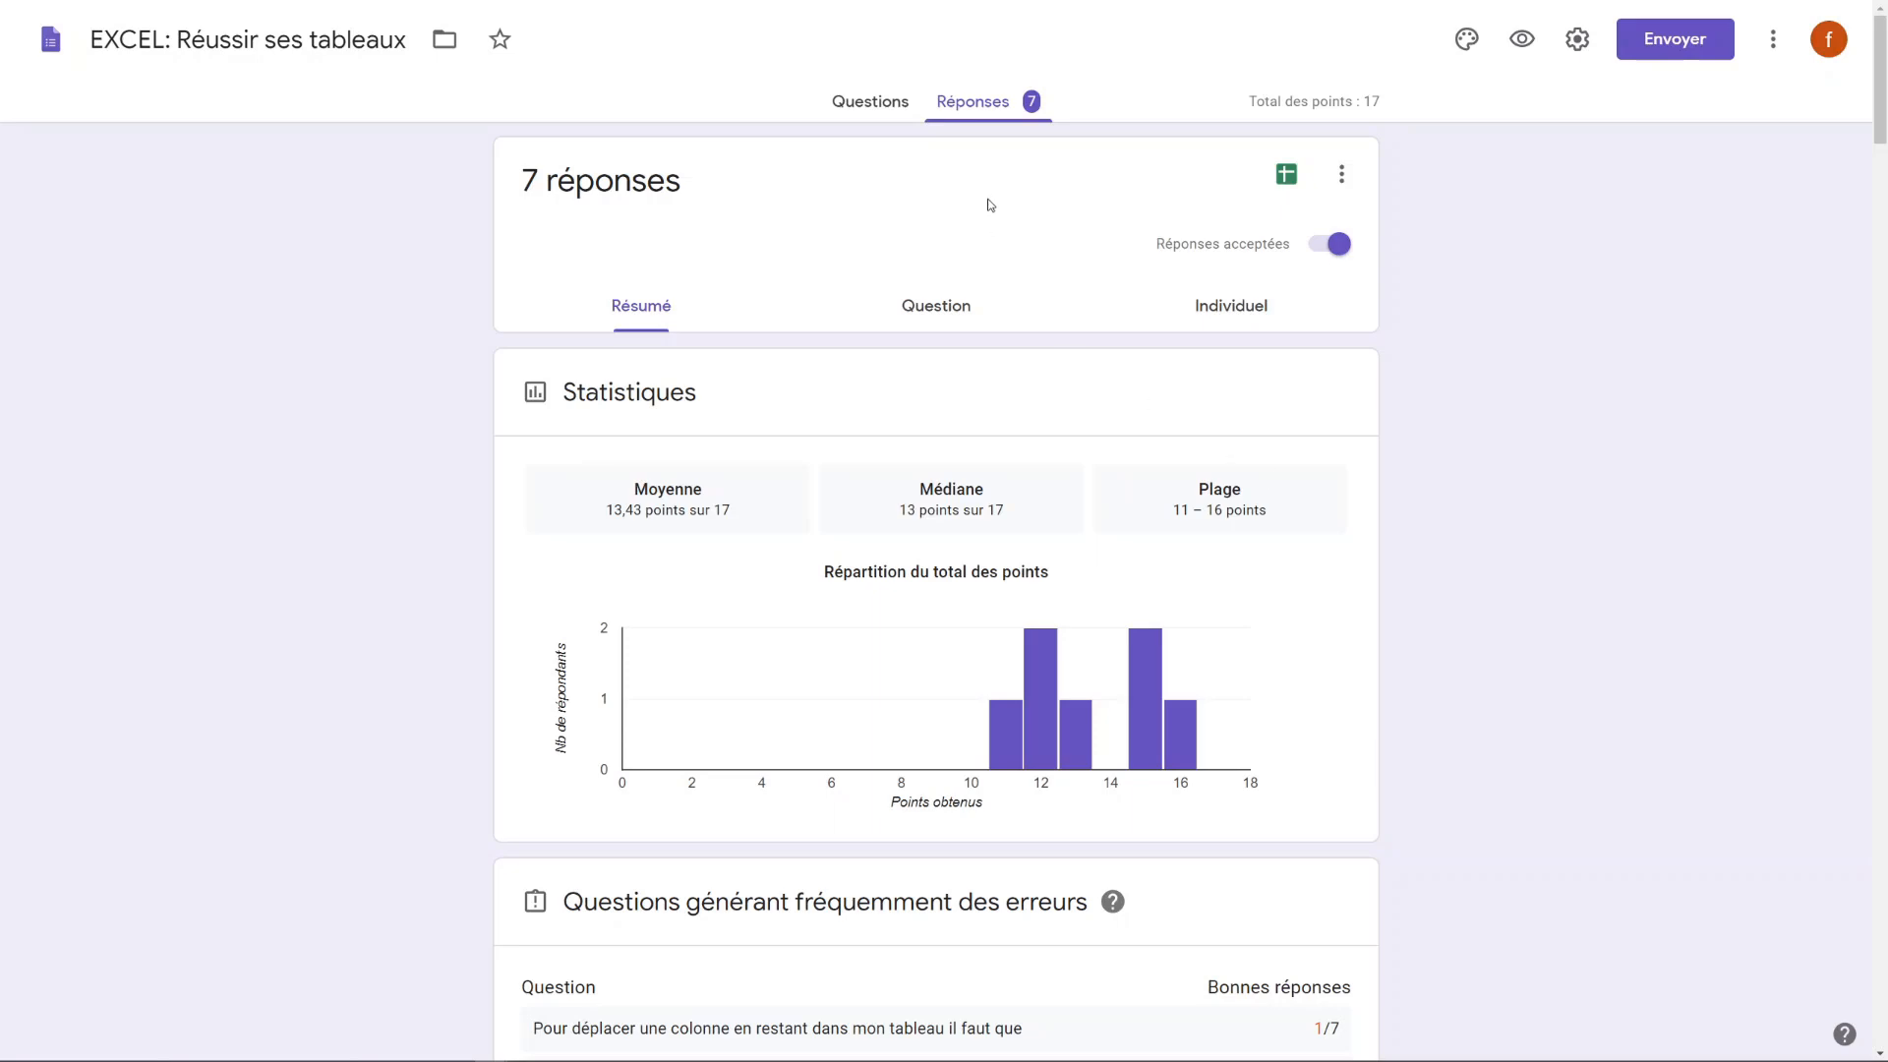
# Step: Look over the summary of the quiz responses and open its printable version
pyautogui.scroll(-10, 1416, 615)
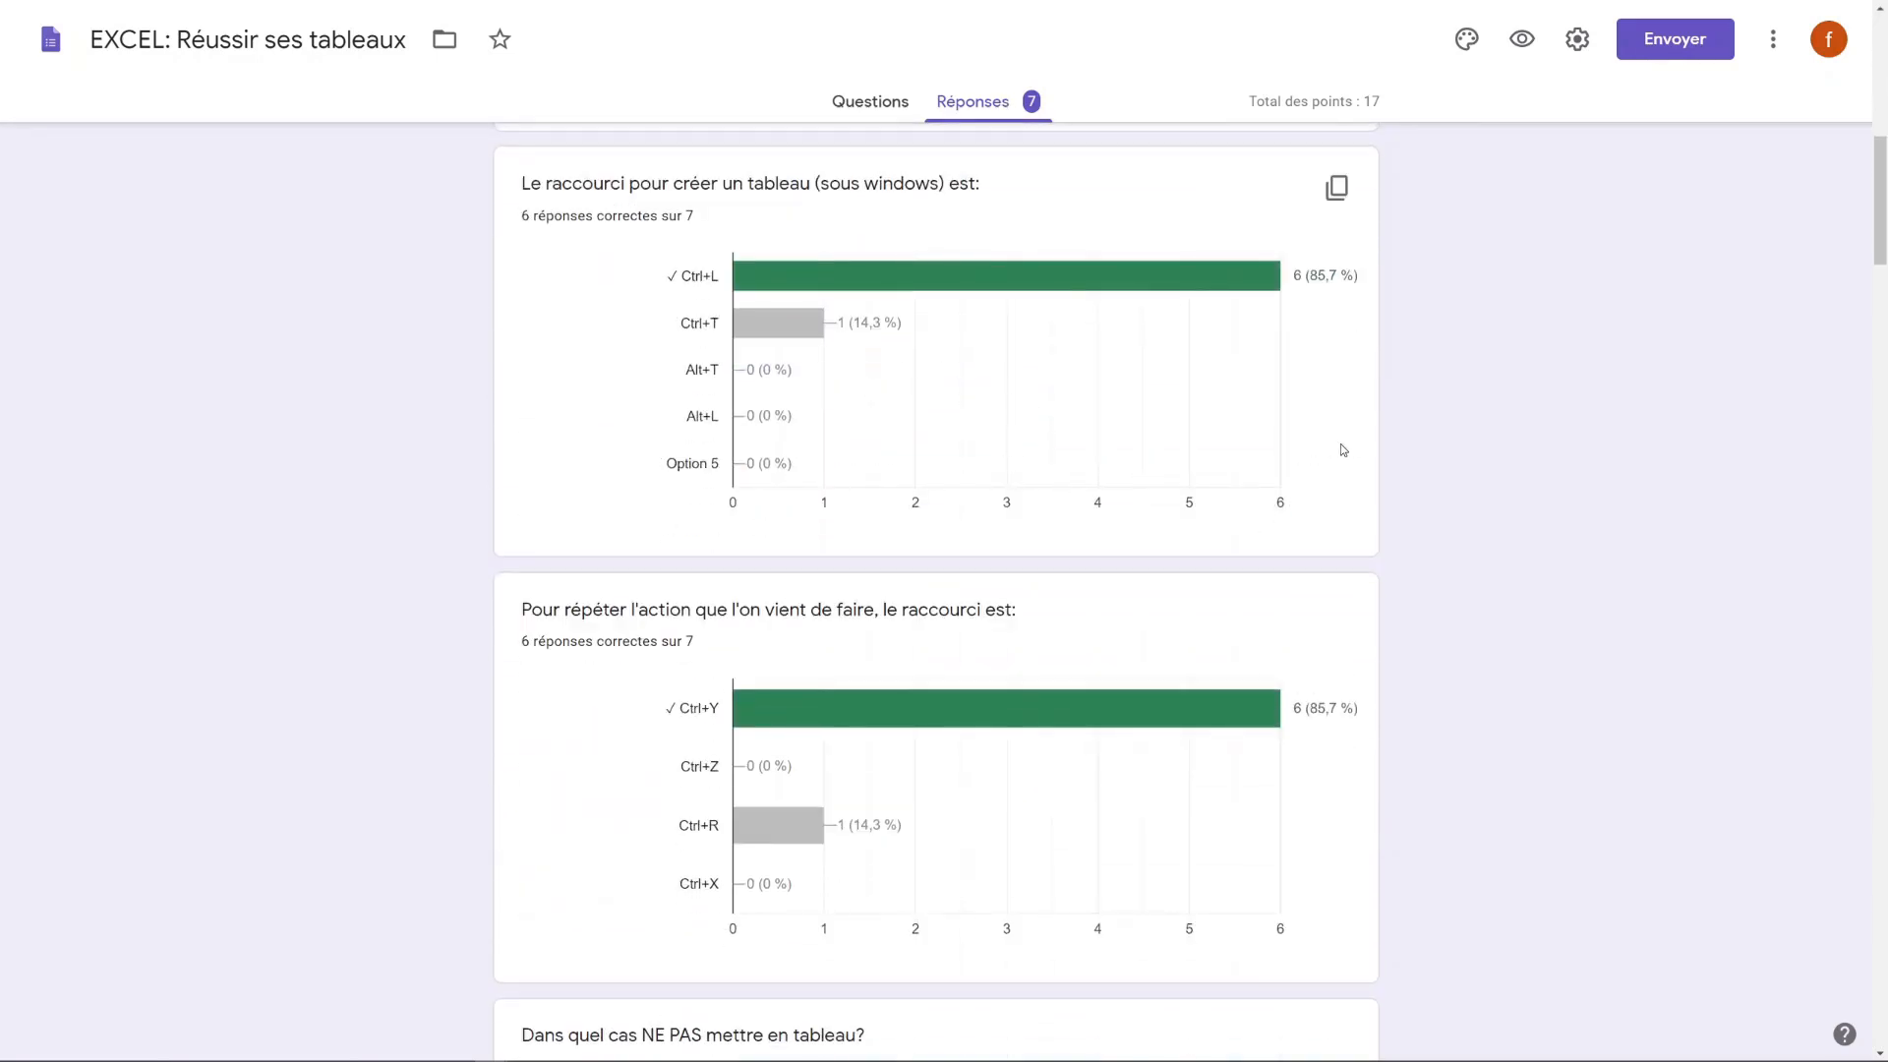
pyautogui.scroll(10, 1496, 441)
pyautogui.scroll(2, 1499, 442)
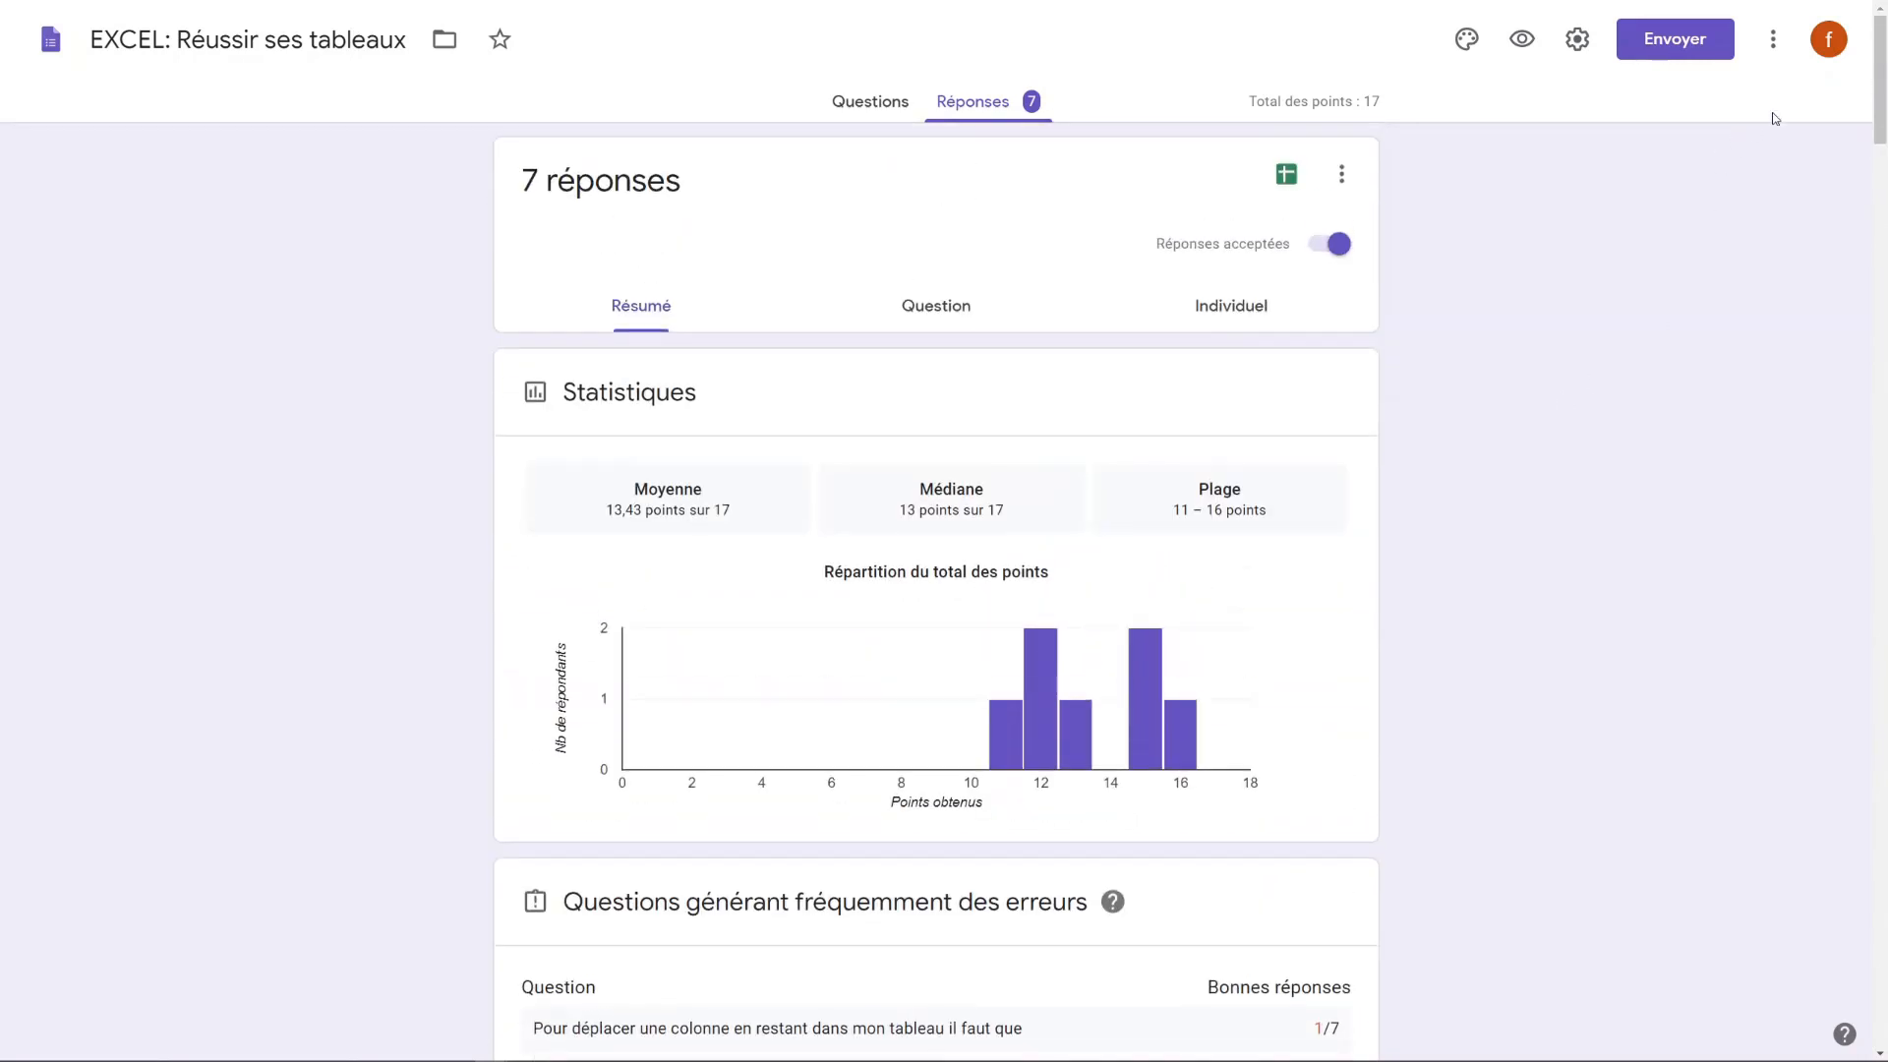
pyautogui.click(1776, 44)
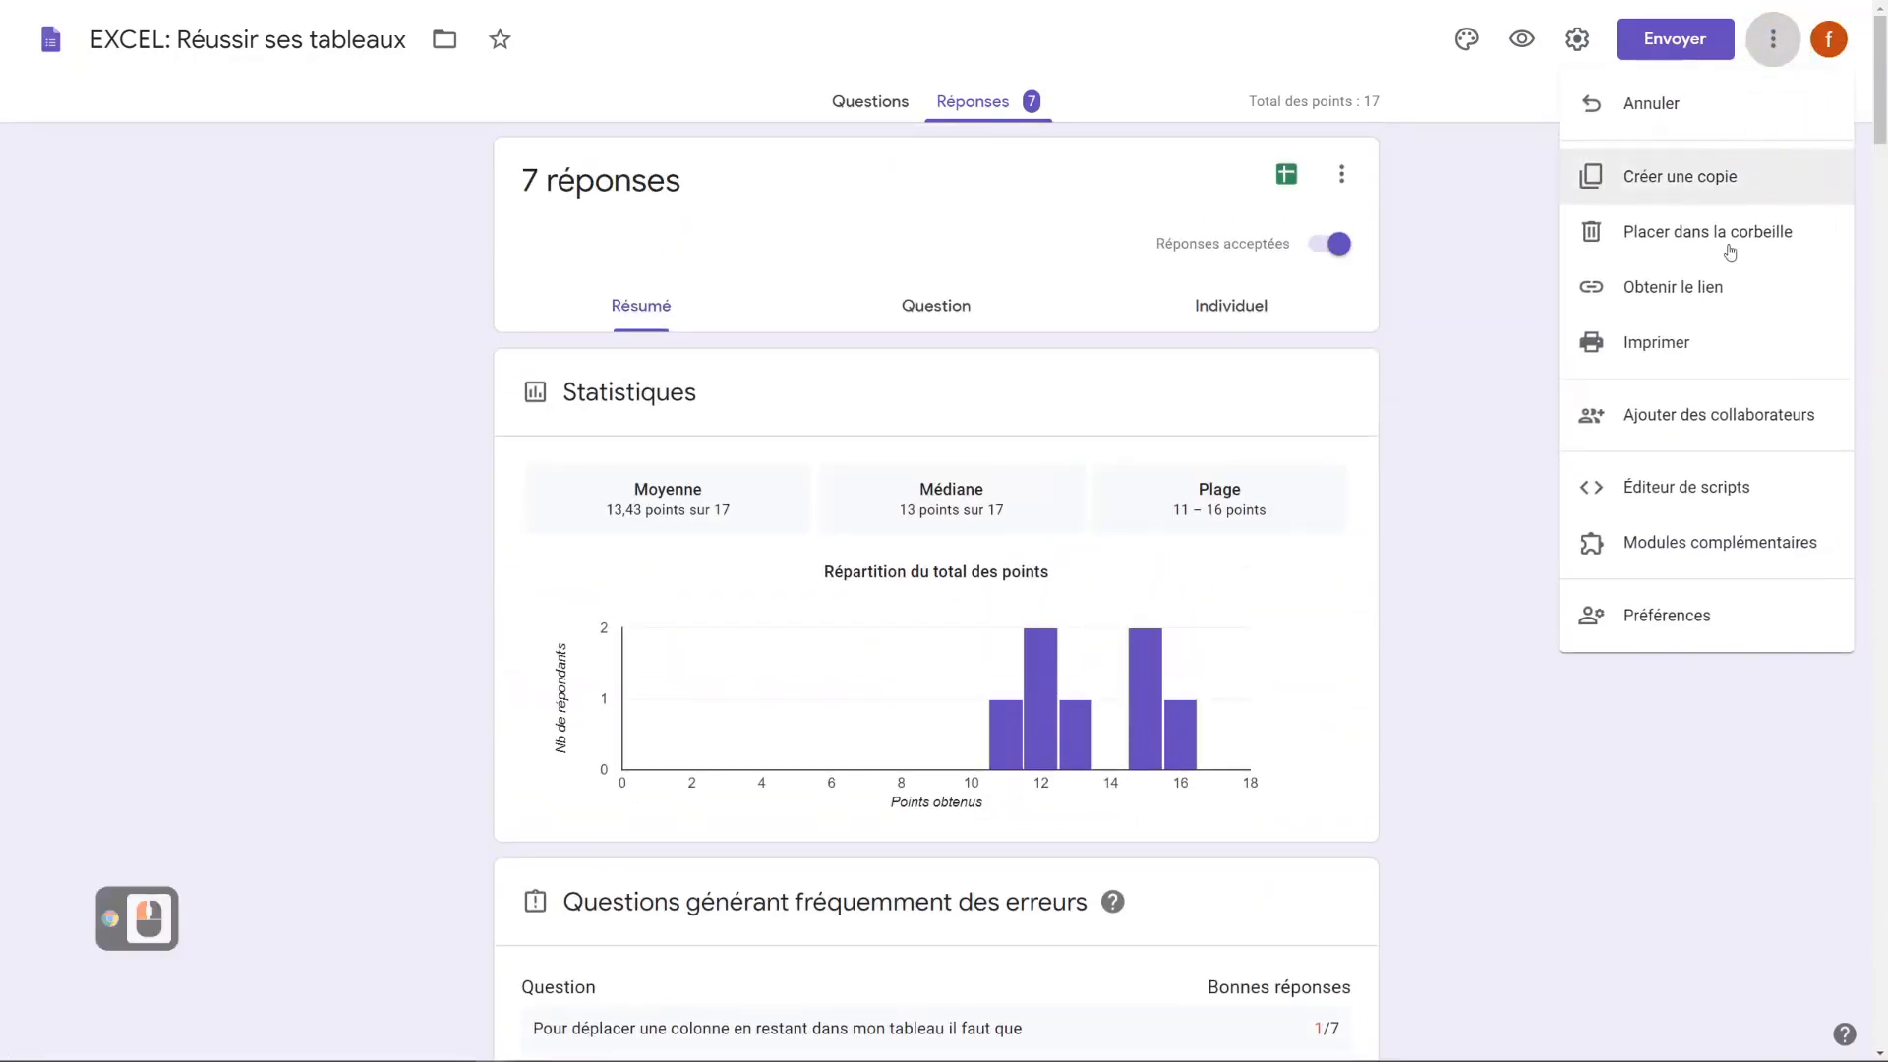
pyautogui.click(1689, 342)
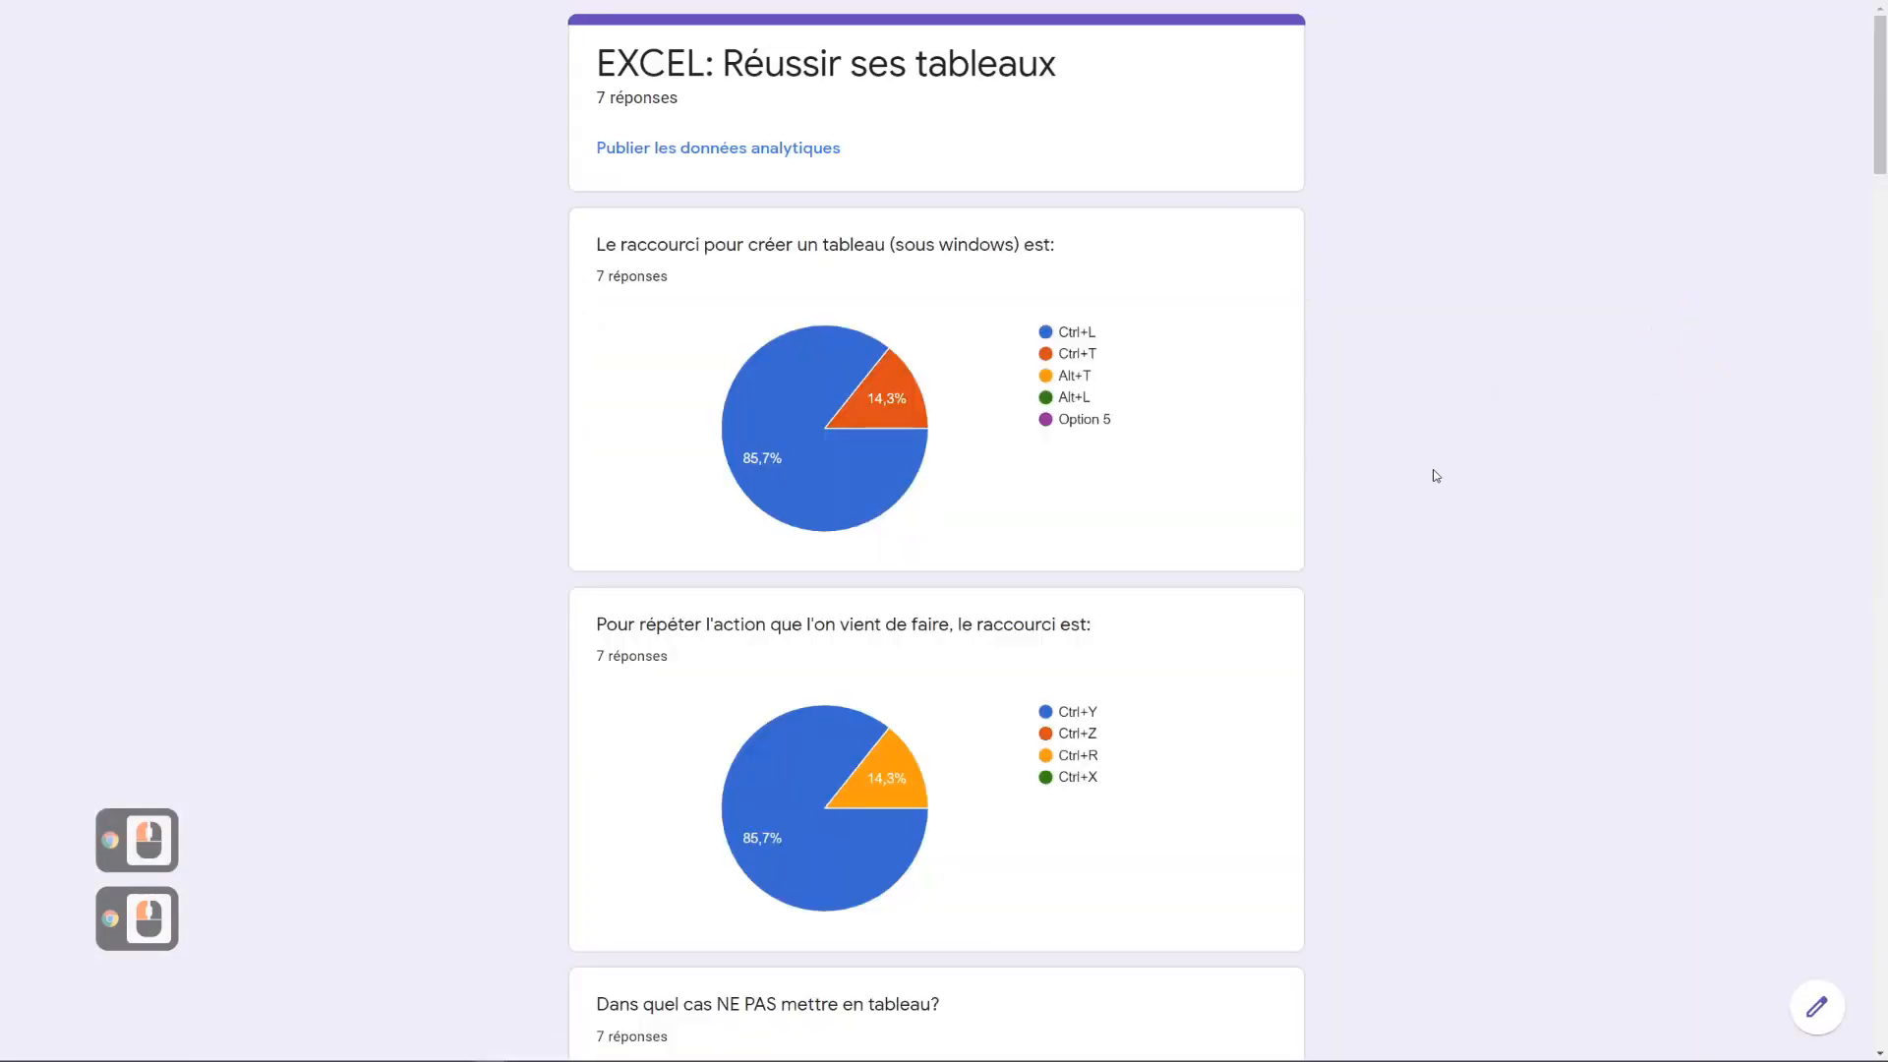
# Step: Bring up the browser's print dialog for the response charts page and check the pages in the print preview
pyautogui.scroll(-2, 1456, 609)
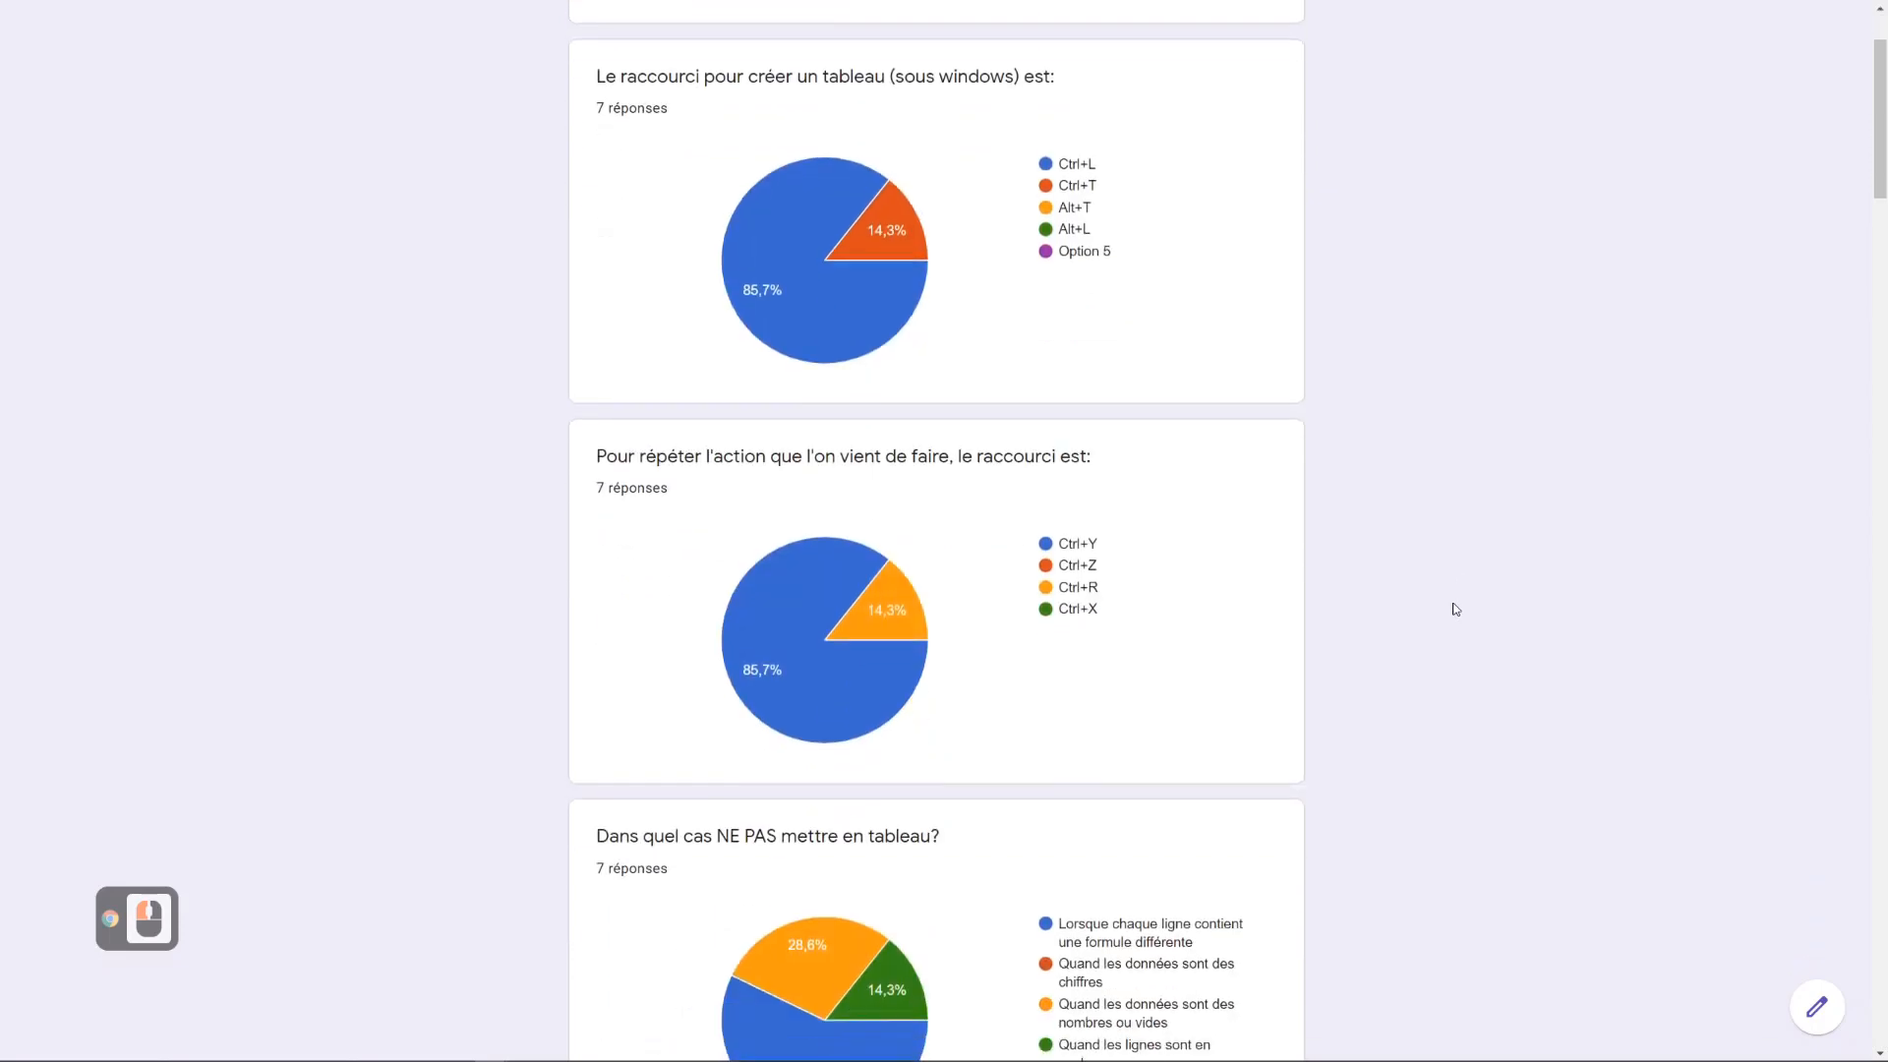
pyautogui.scroll(-1, 1455, 609)
pyautogui.scroll(3, 1455, 610)
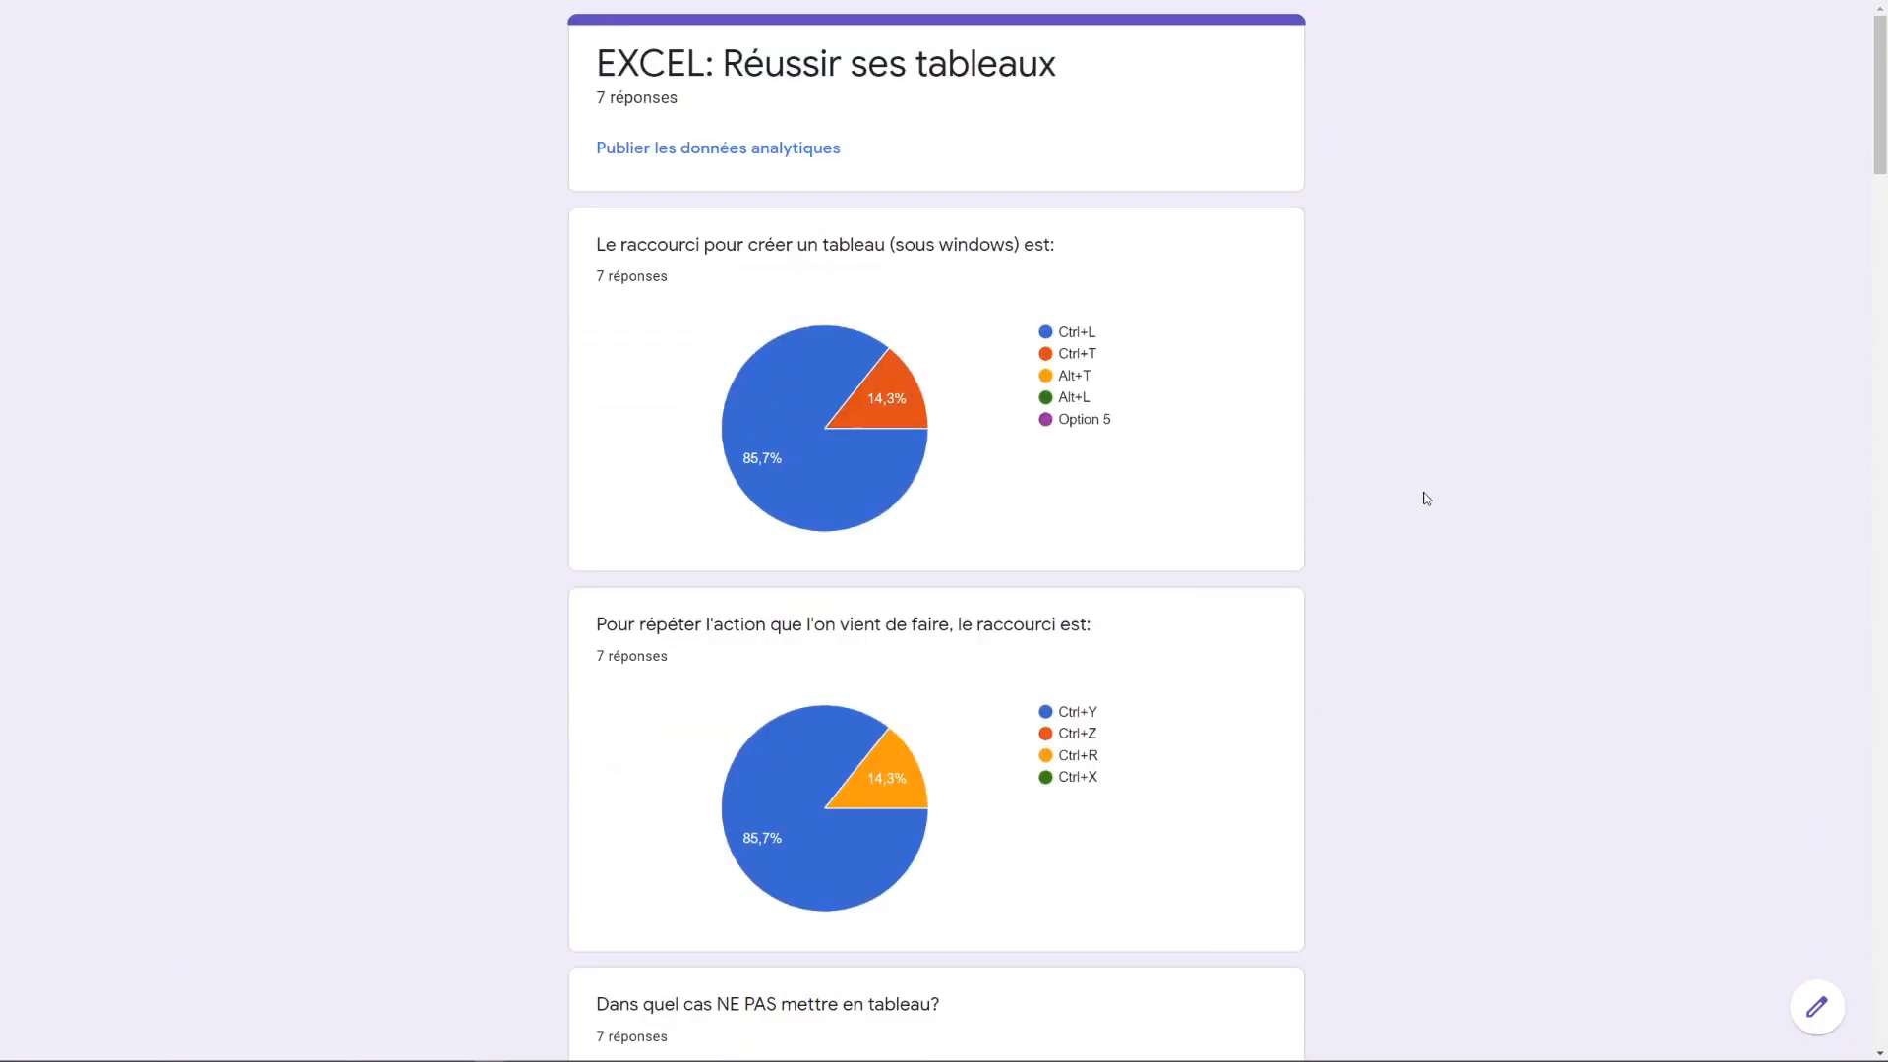
pyautogui.rightClick(1451, 383)
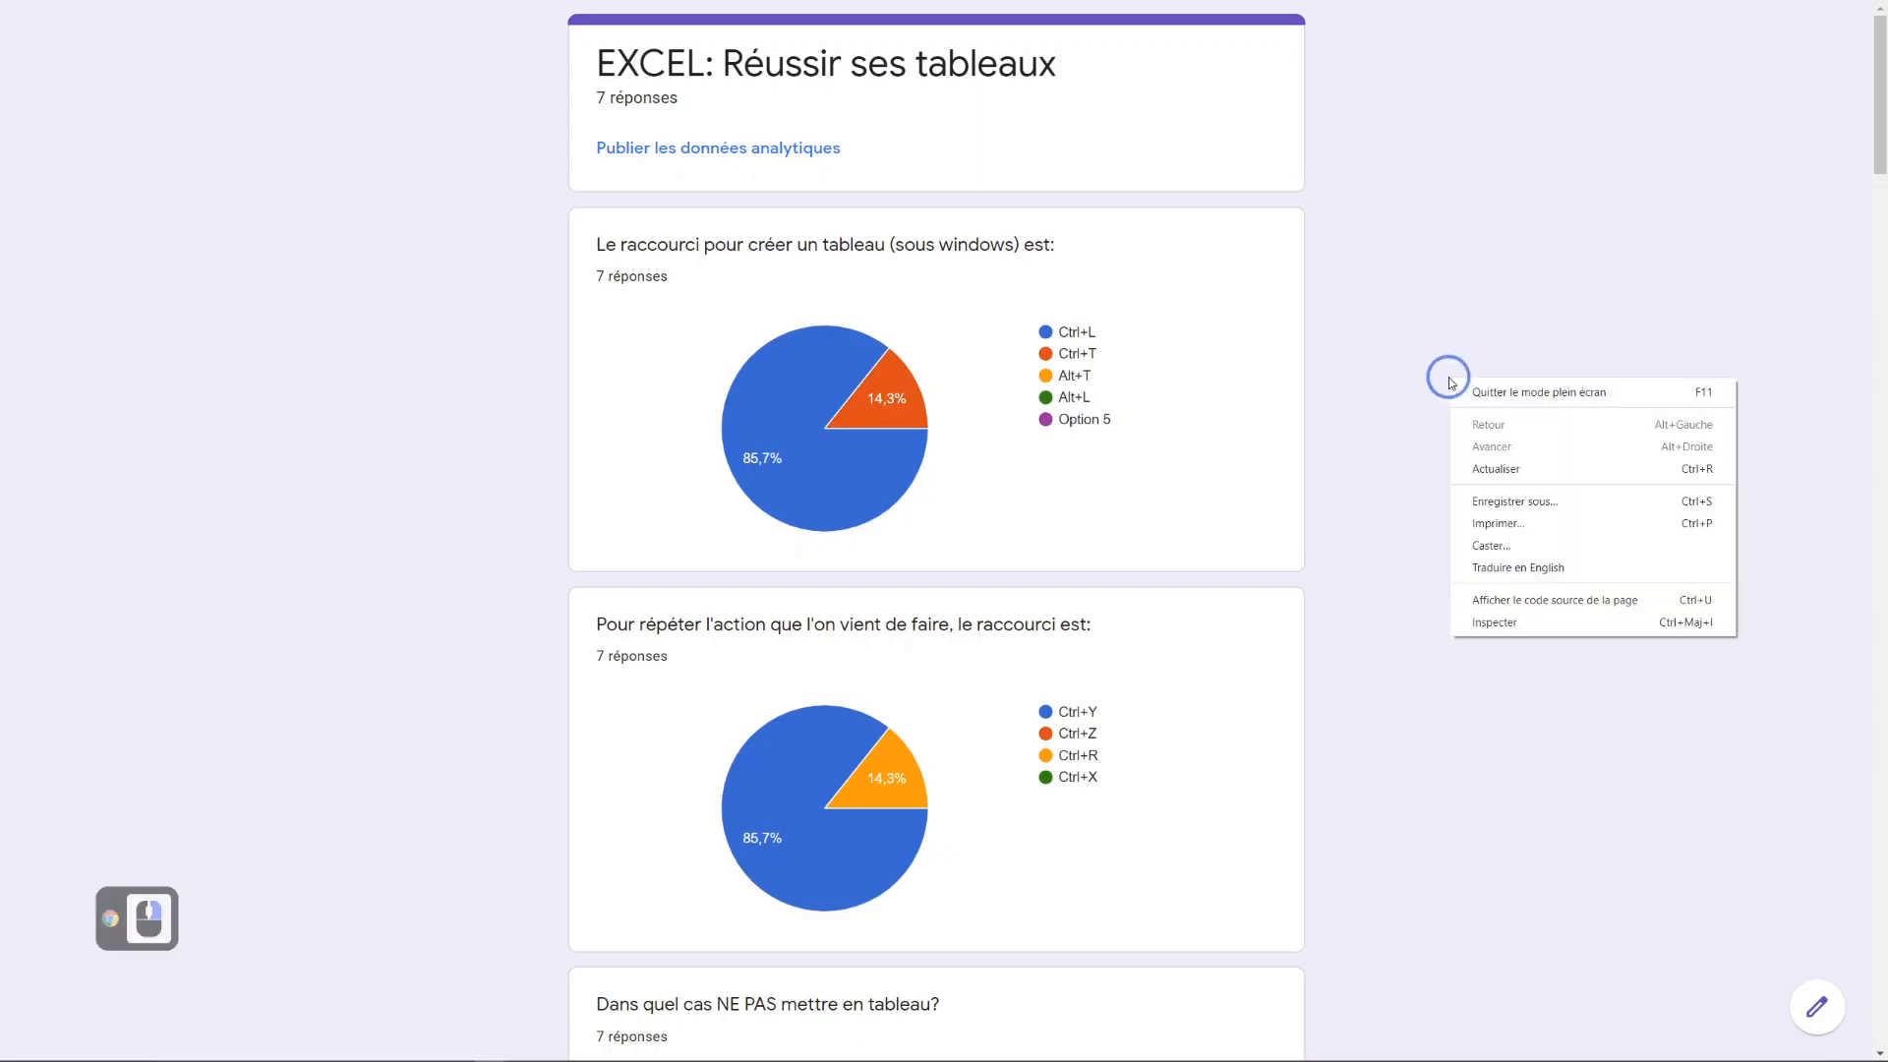
pyautogui.click(1522, 529)
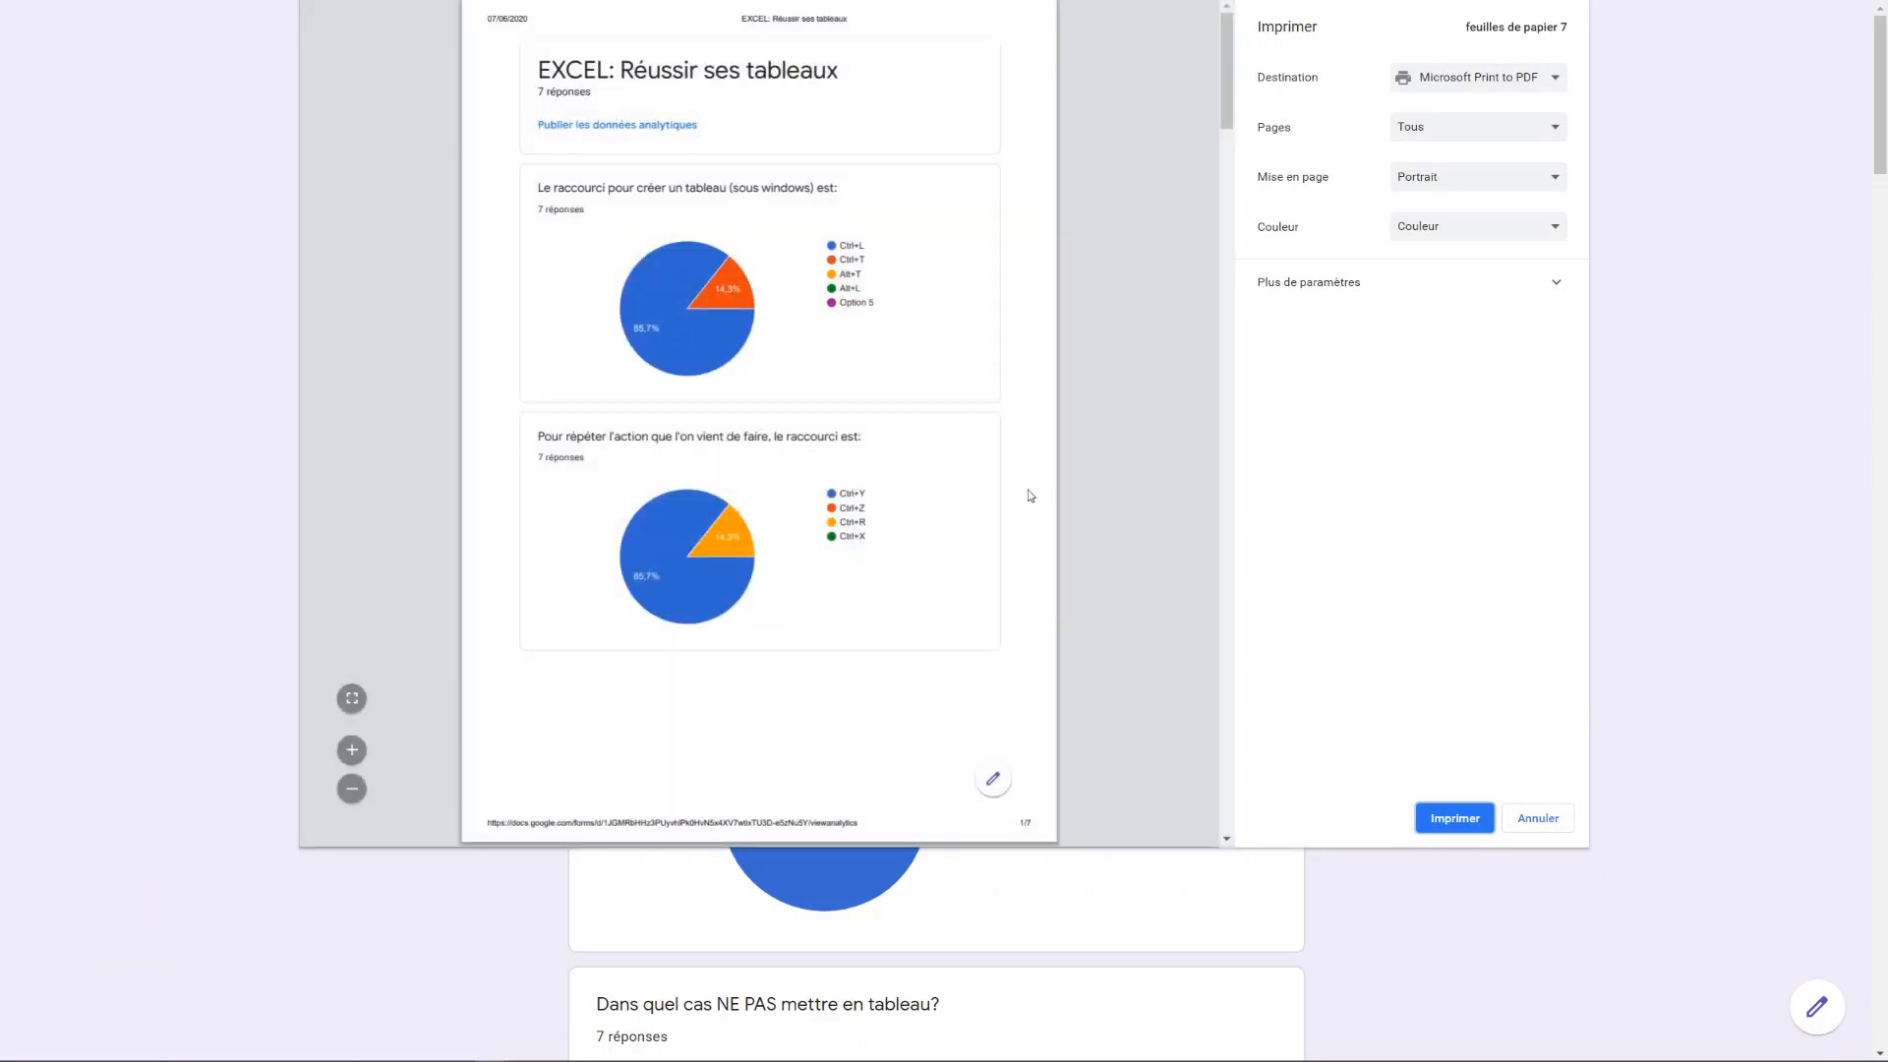
pyautogui.scroll(-3, 1034, 493)
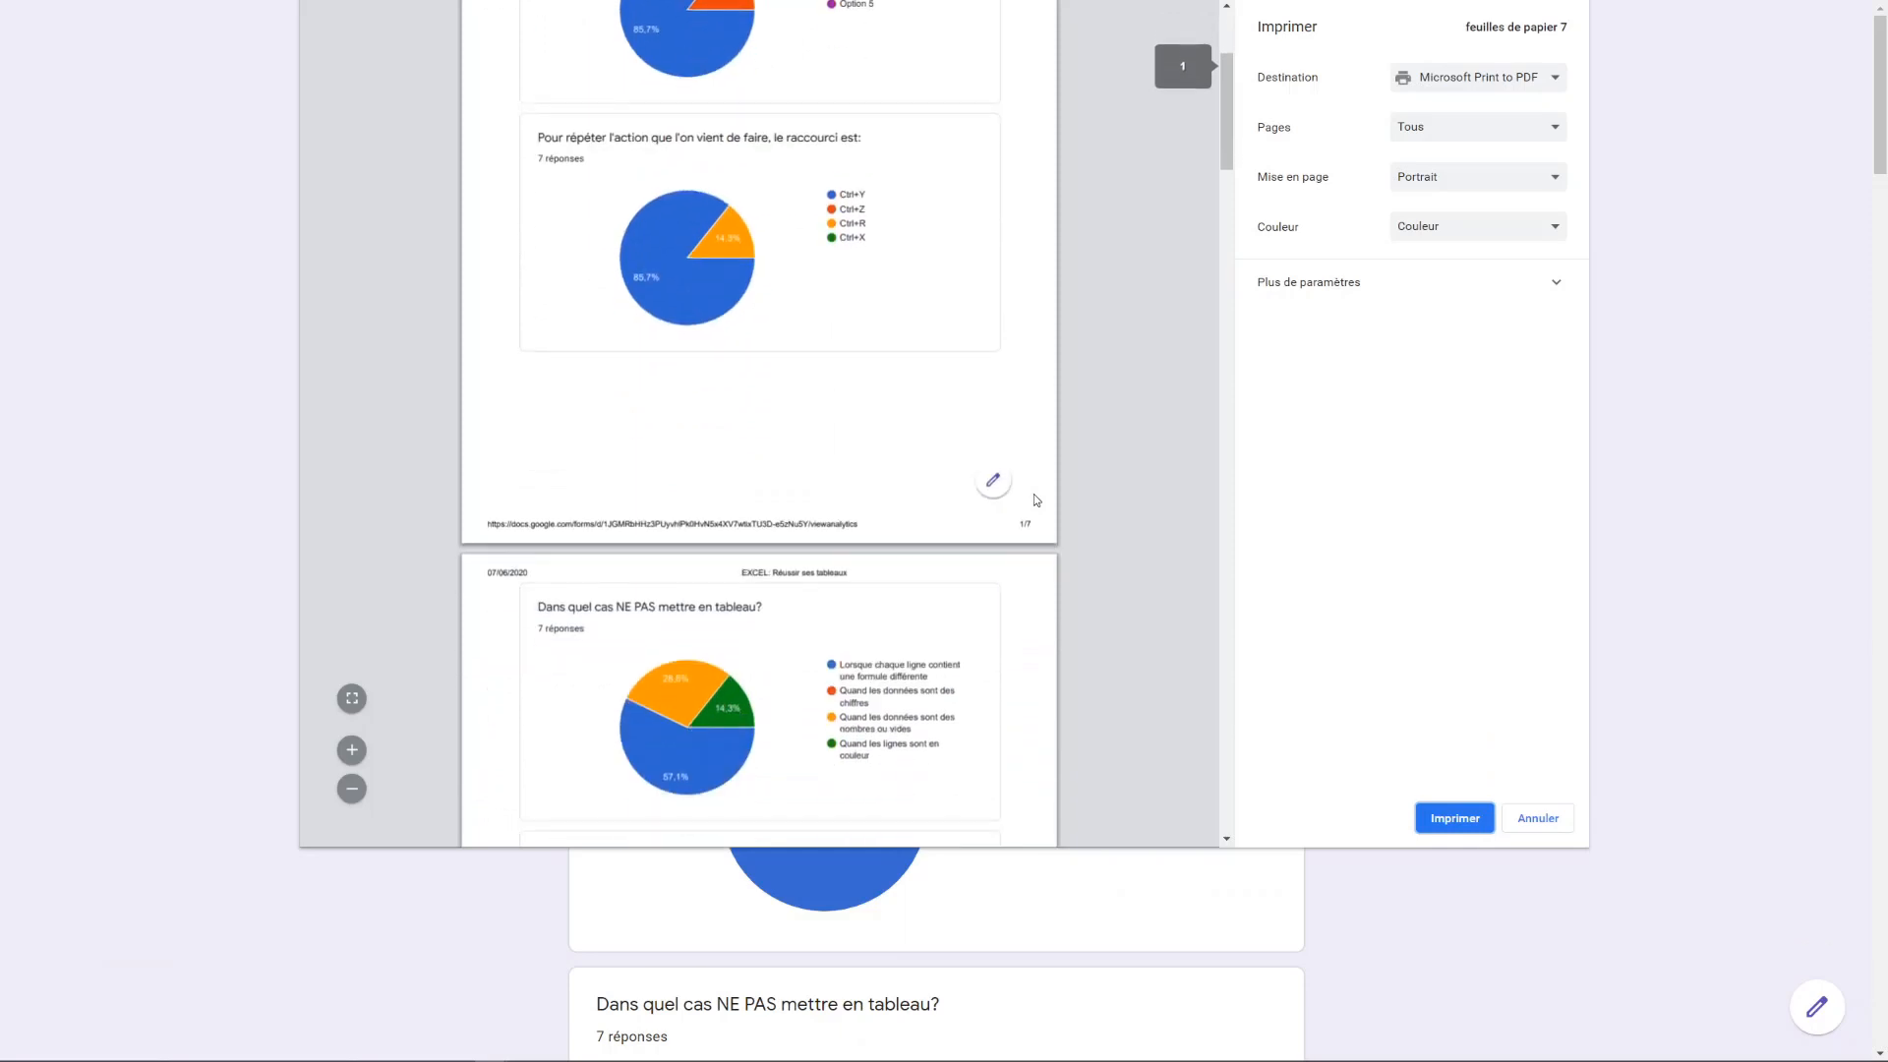
pyautogui.scroll(3, 1035, 494)
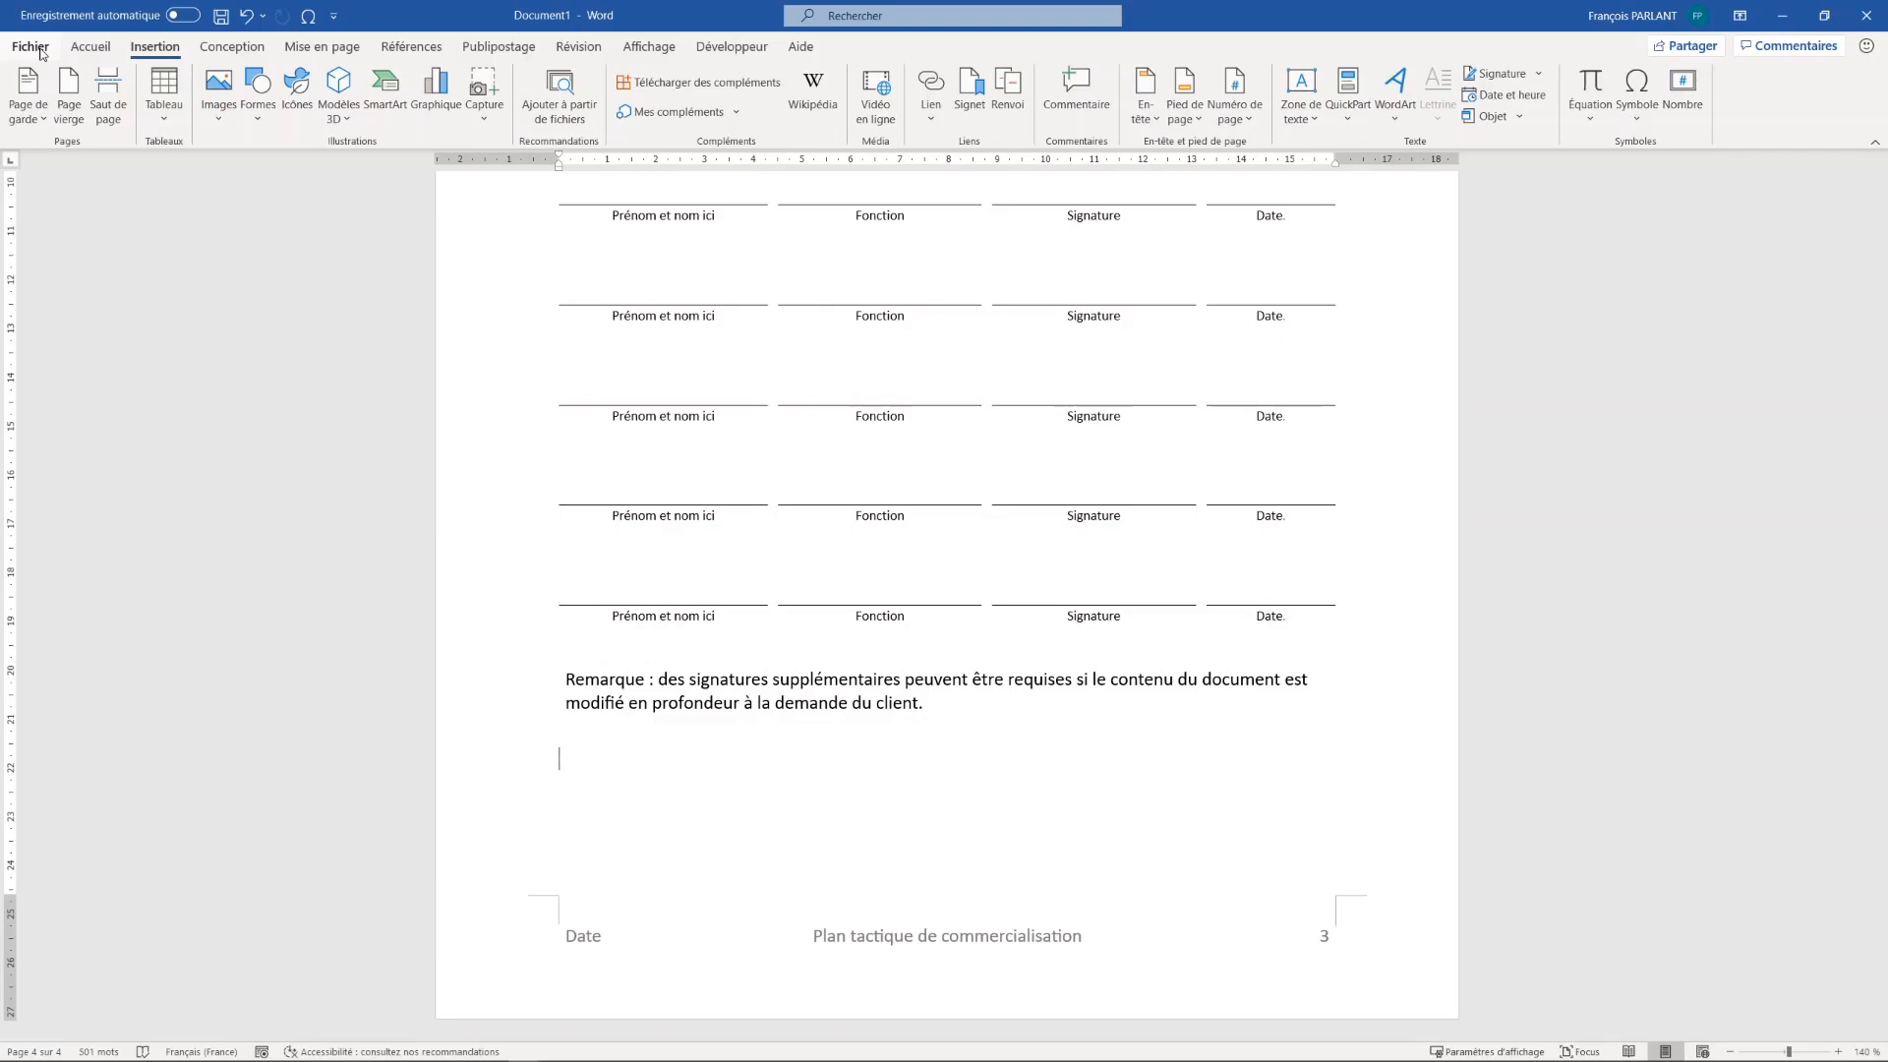
# Step: Switch to Word and open gform.pdf from the "google Form plusieurs pages dans Word" folder, accepting its conversion to an editable document
pyautogui.click(30, 48)
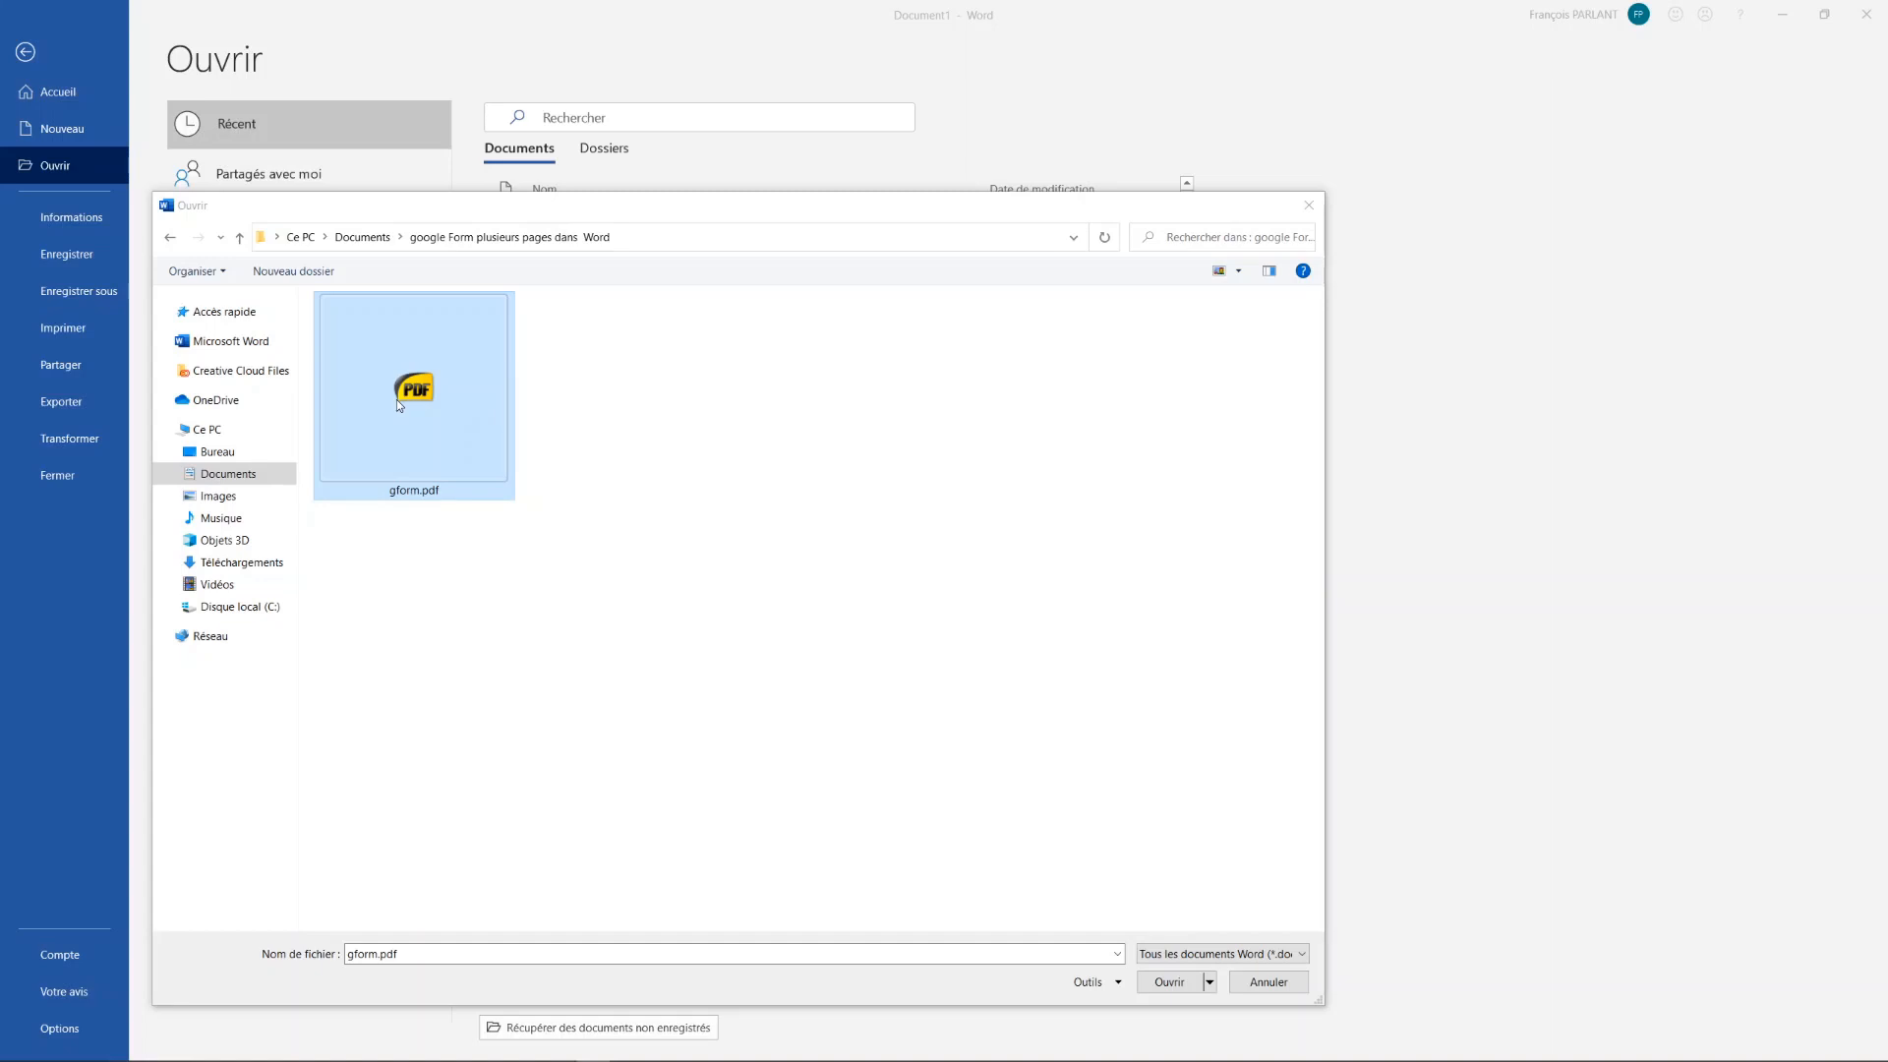
pyautogui.keyDown('shift'); pyautogui.click(1169, 982); pyautogui.keyUp('shift')
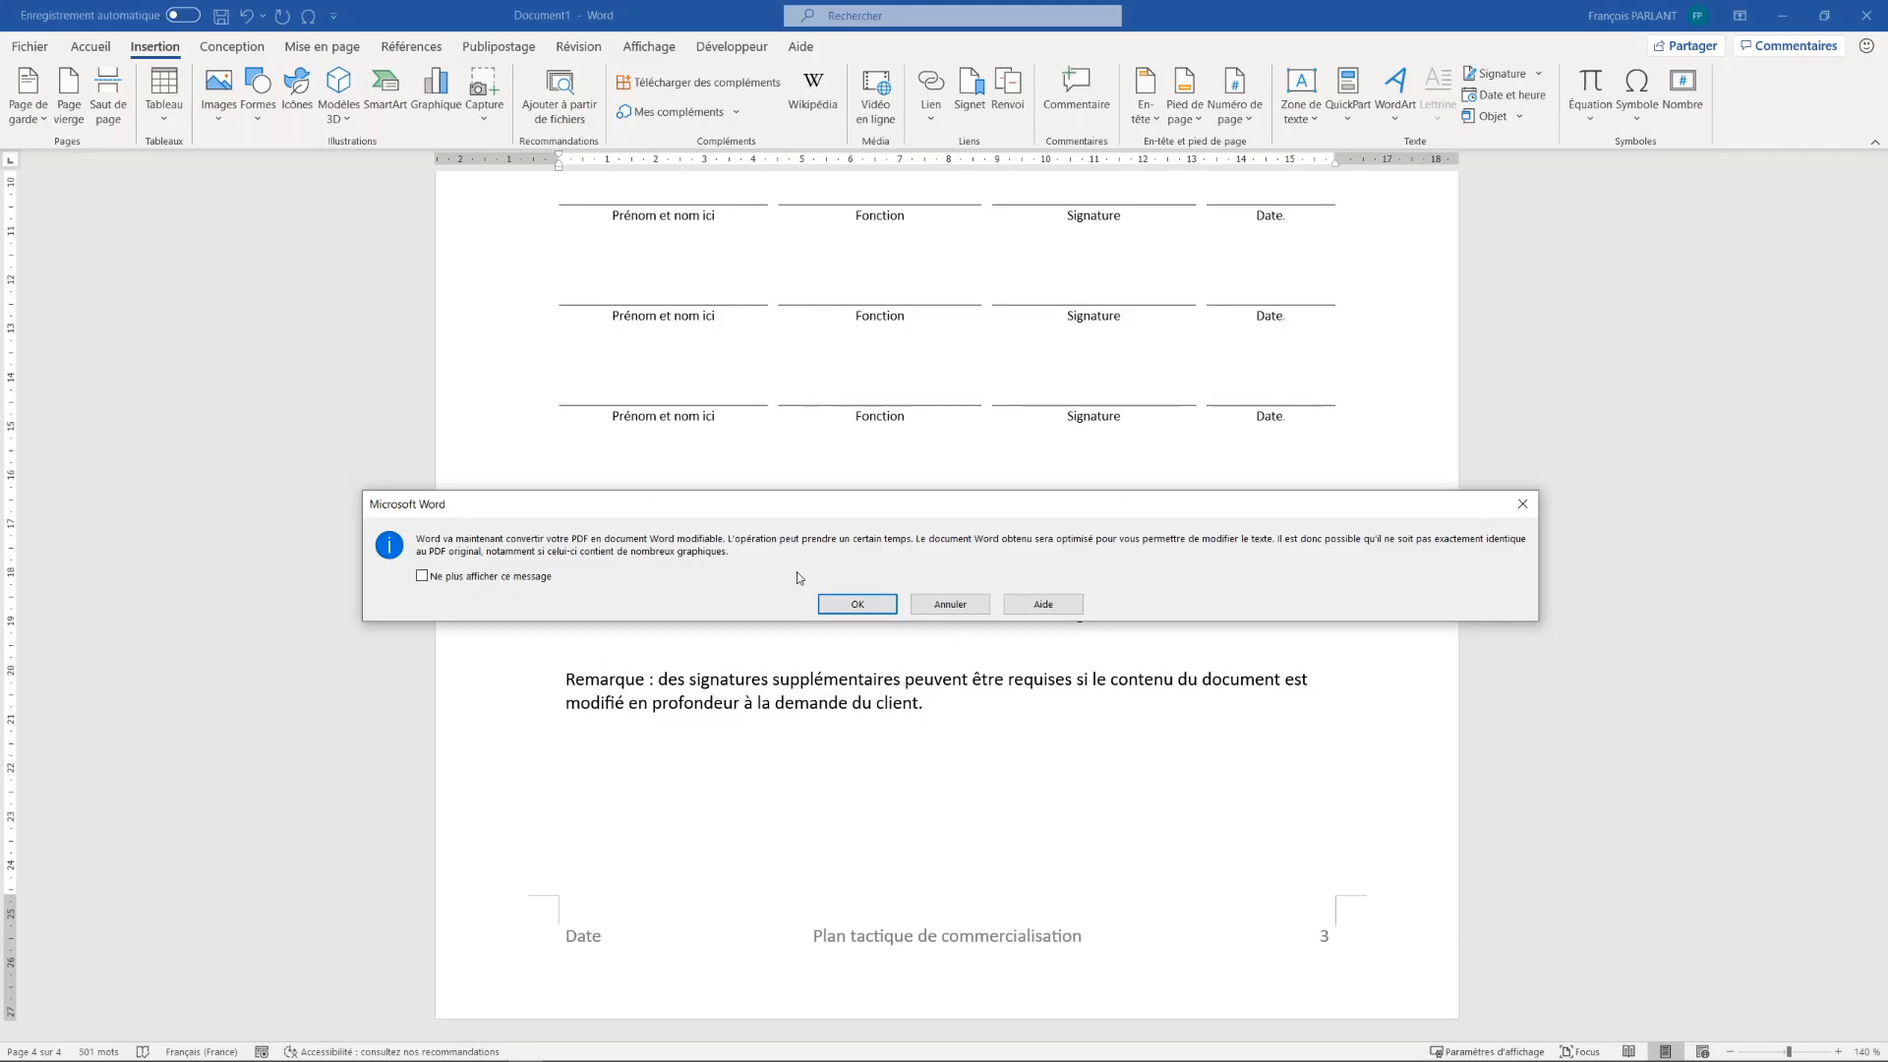
pyautogui.click(861, 607)
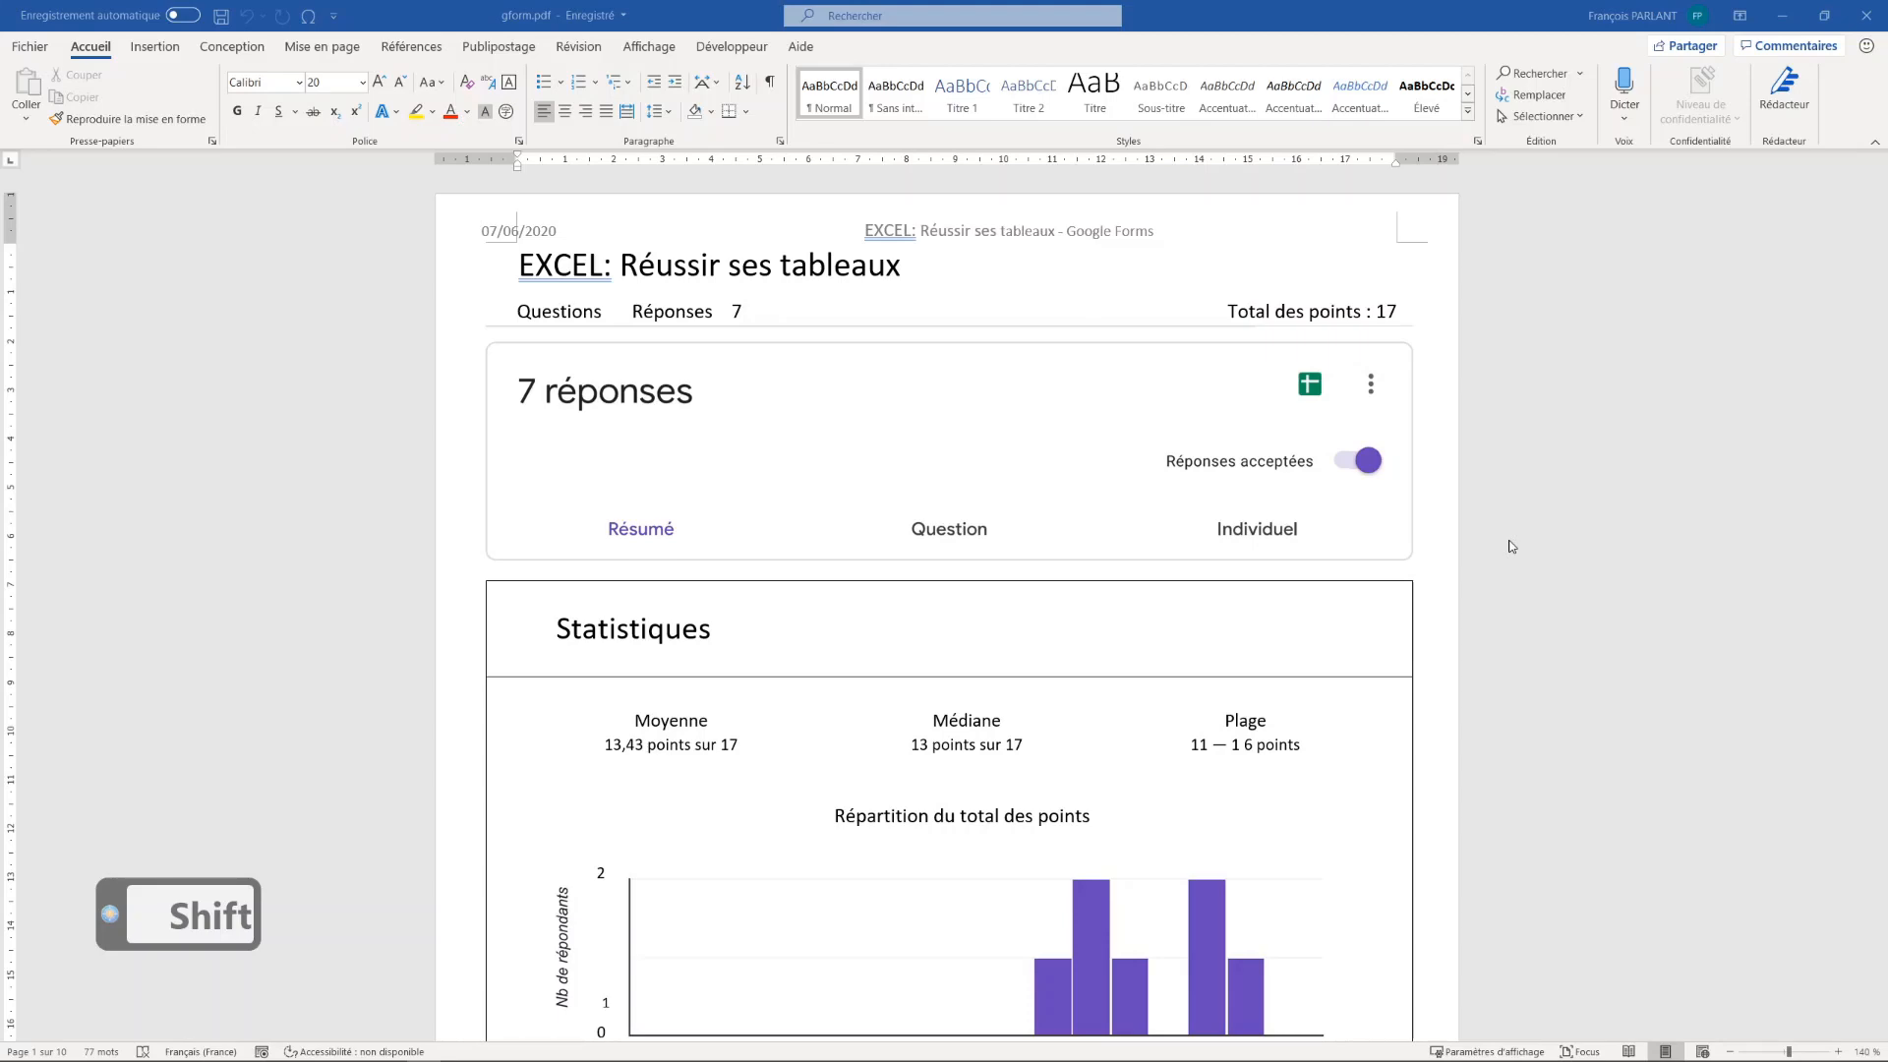
# Step: Examine how the form's statistics, questions and response charts were converted across the pages of the document
pyautogui.scroll(-5, 1511, 546)
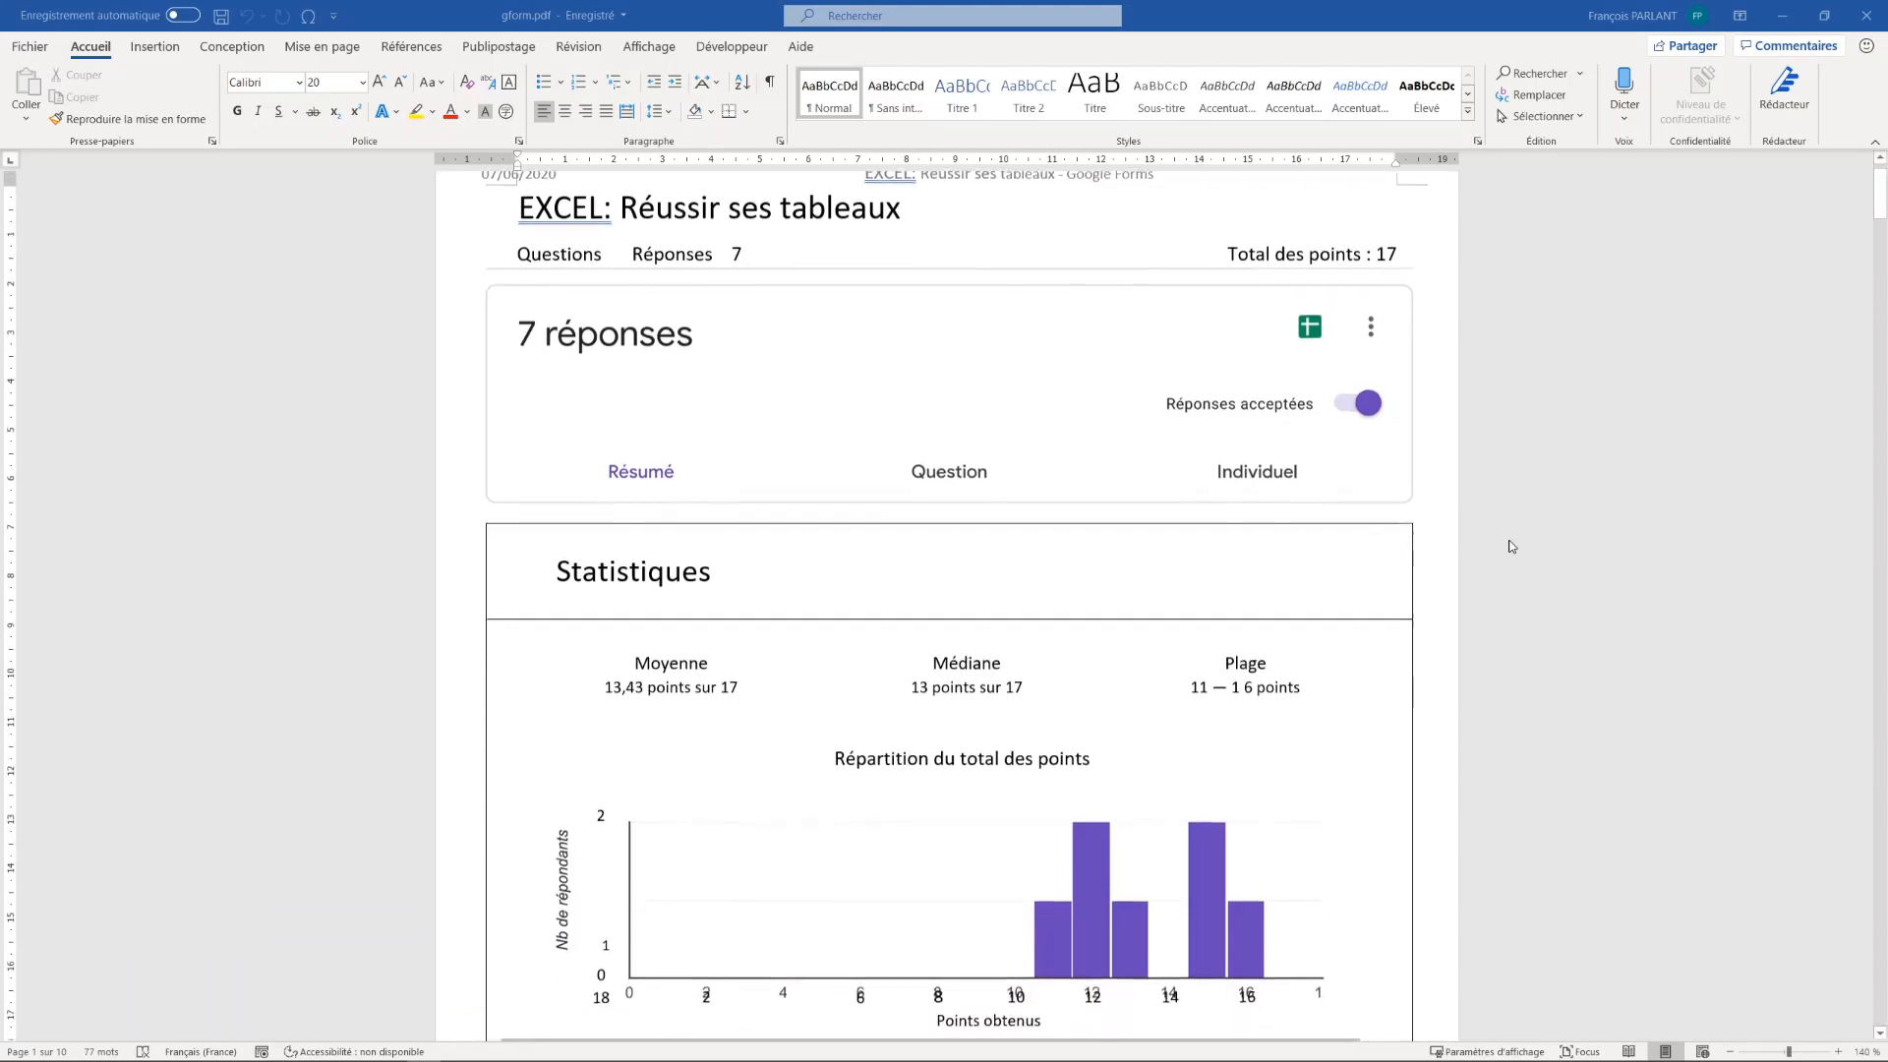
pyautogui.scroll(-12, 1511, 547)
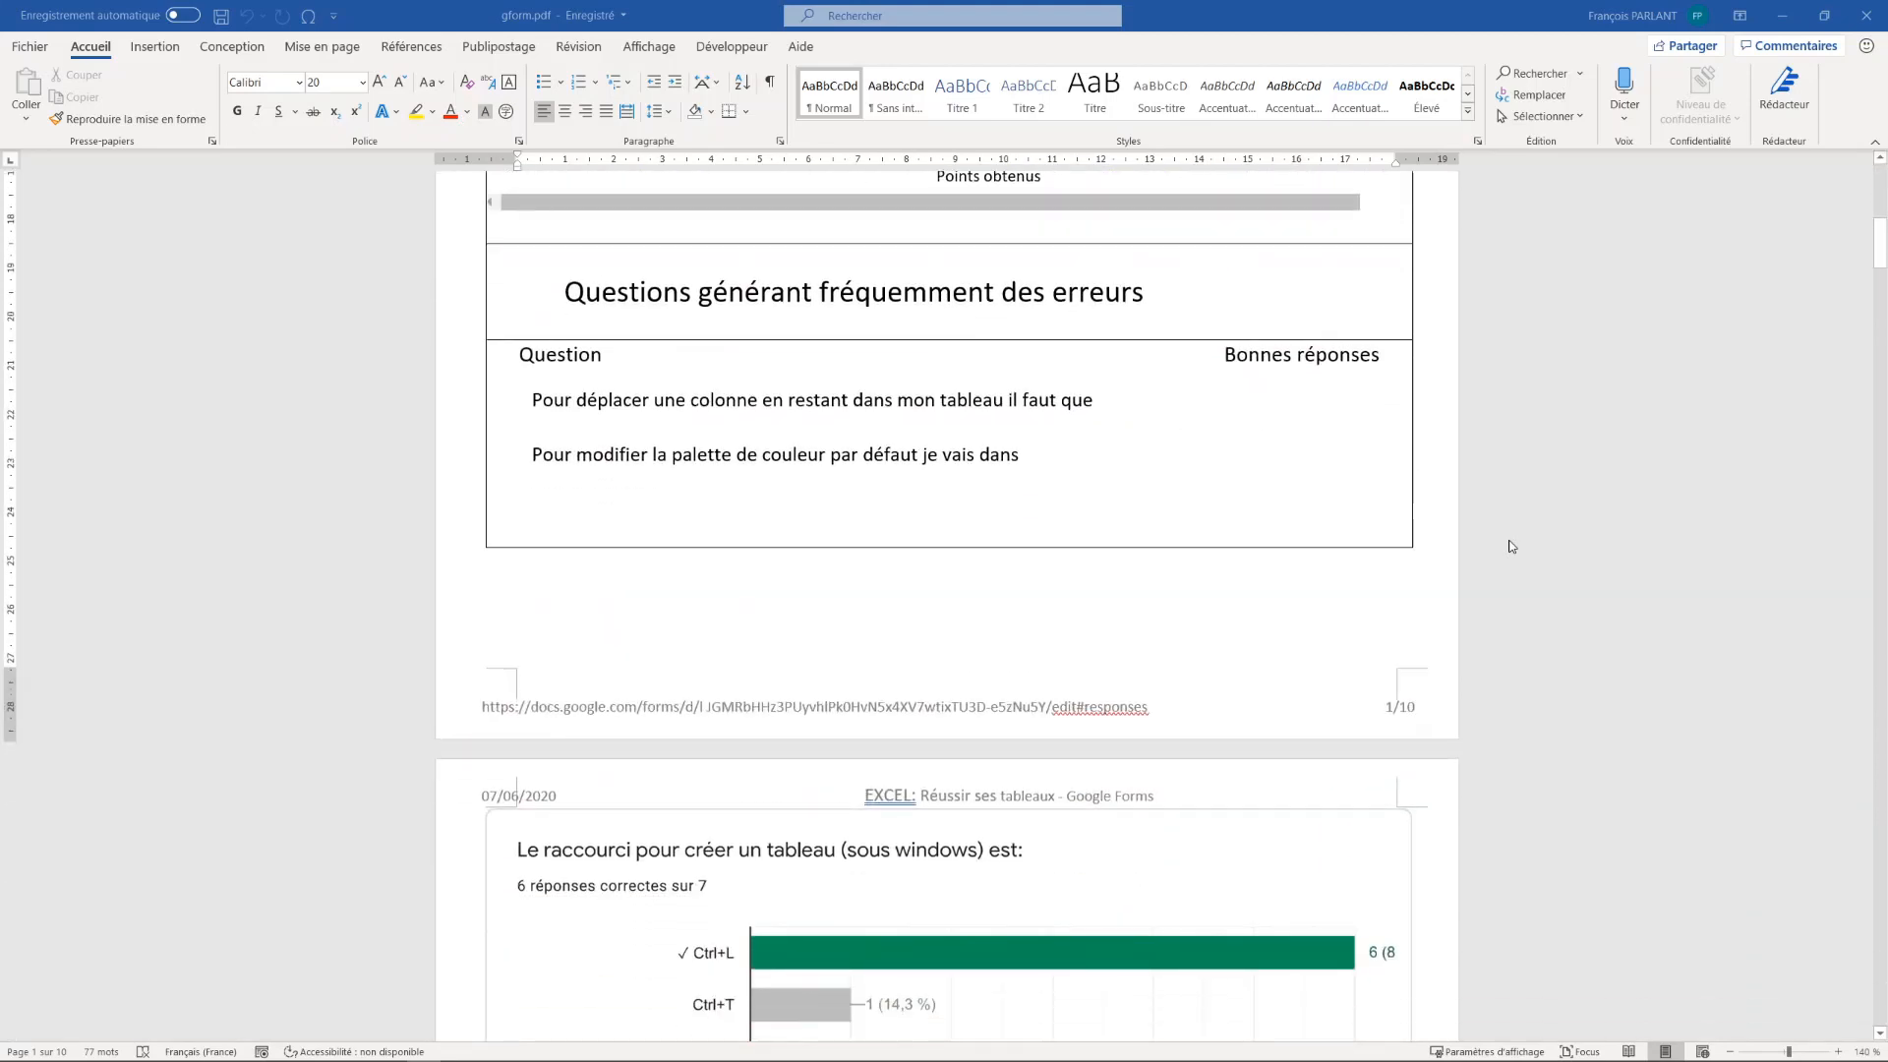
pyautogui.scroll(-20, 1511, 546)
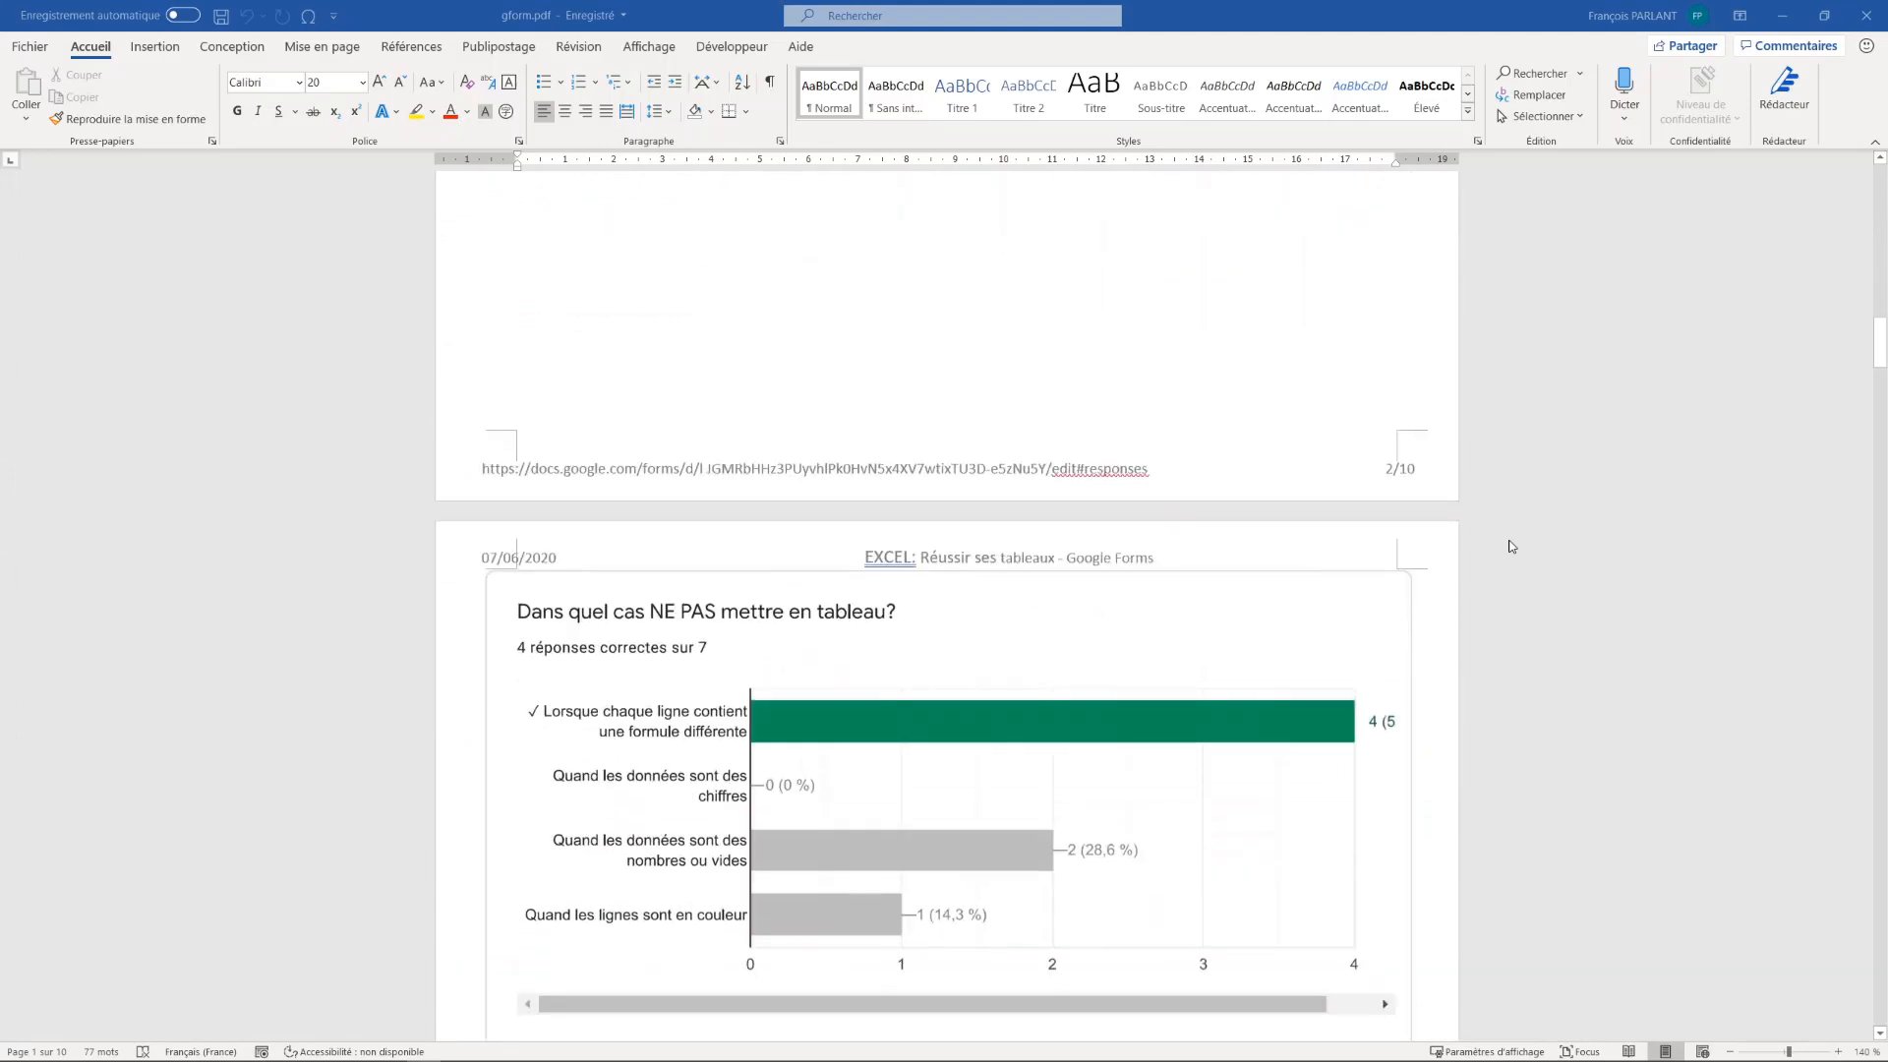
pyautogui.scroll(-20, 1512, 547)
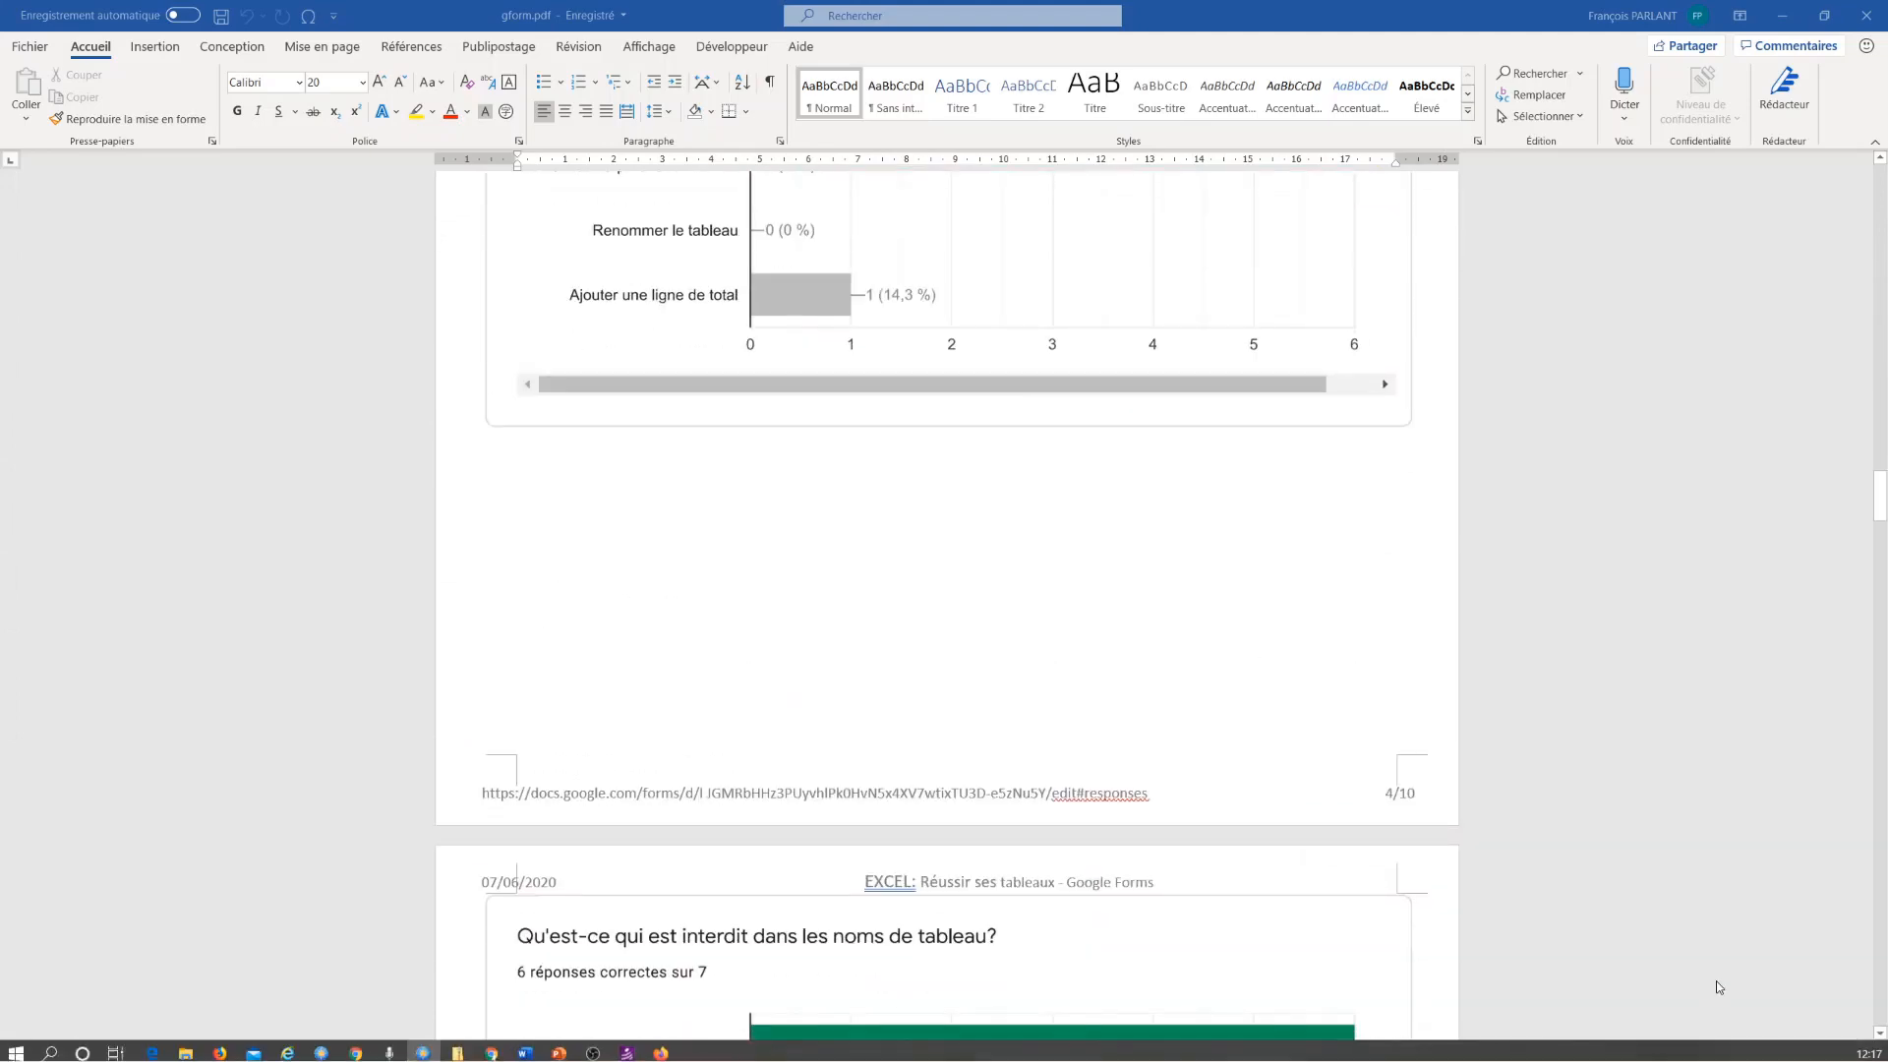
pyautogui.click(1732, 1052)
pyautogui.click(1731, 1052)
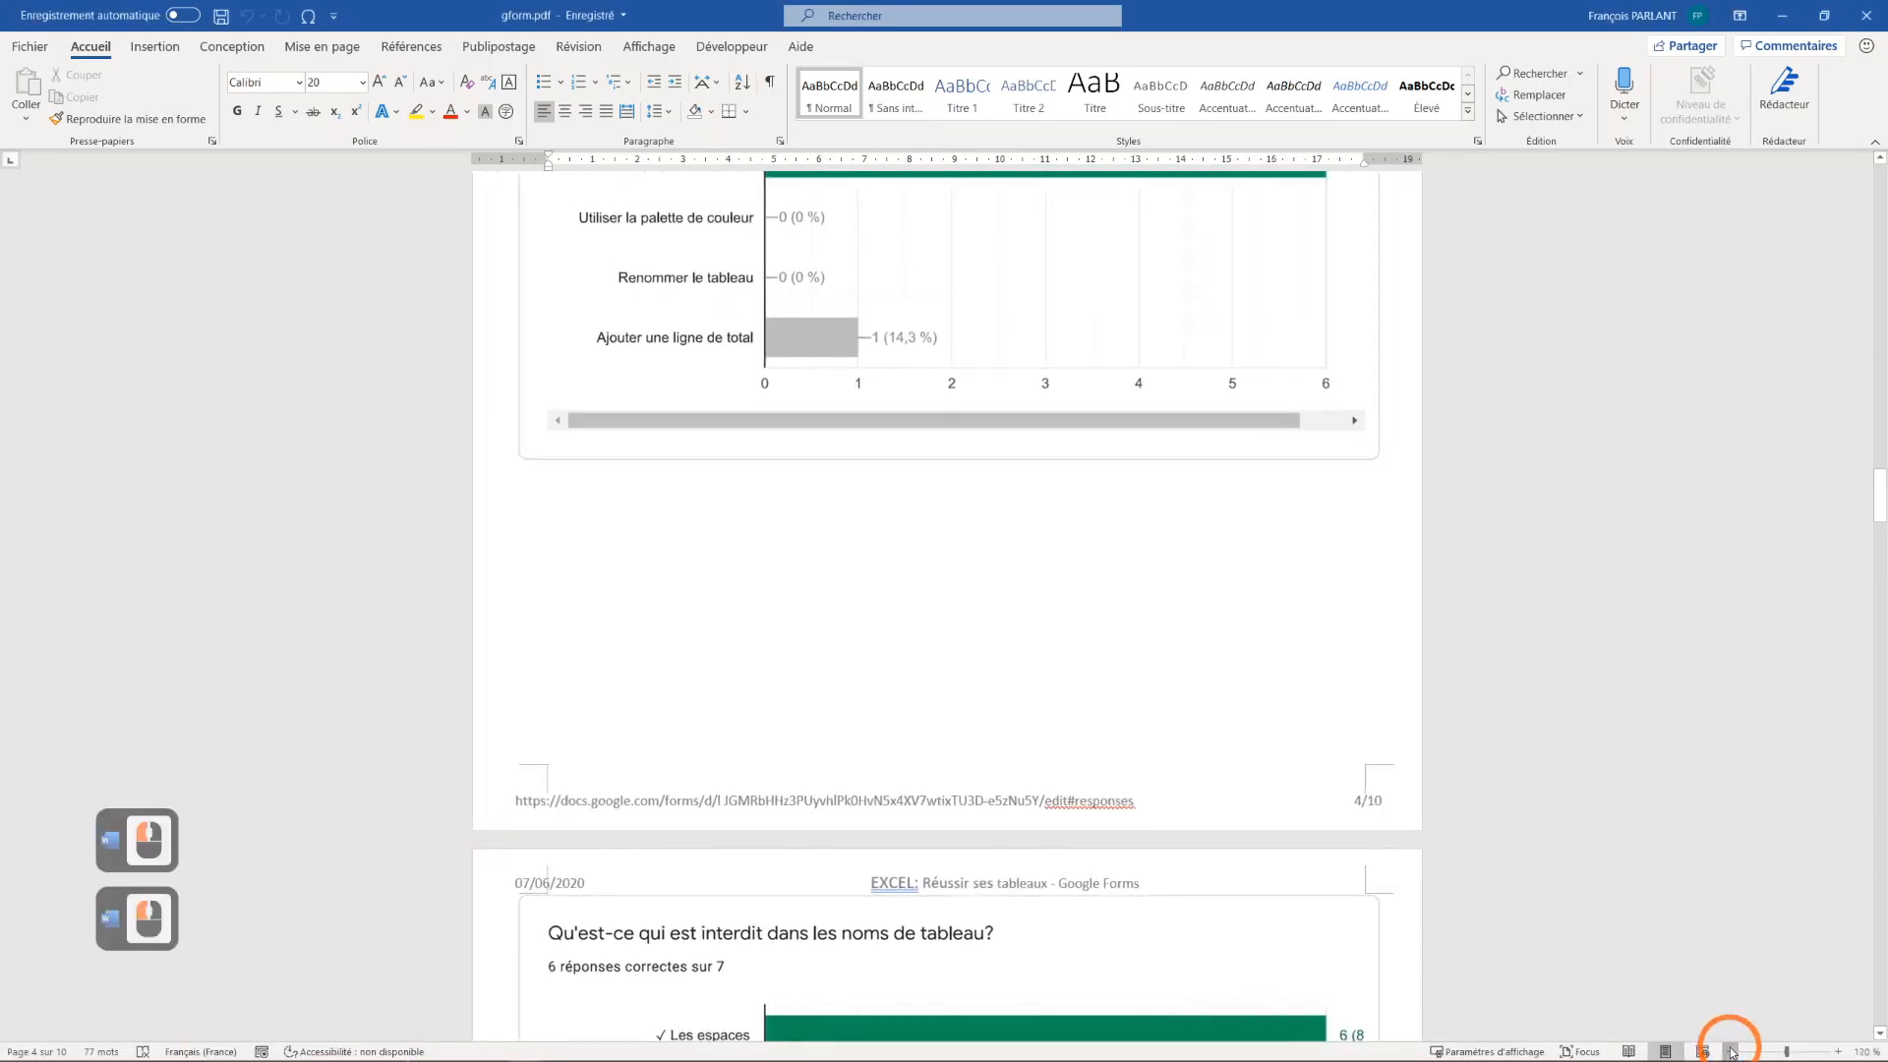
pyautogui.click(1732, 1052)
pyautogui.click(1732, 1052)
pyautogui.click(1443, 845)
pyautogui.scroll(-5, 1280, 669)
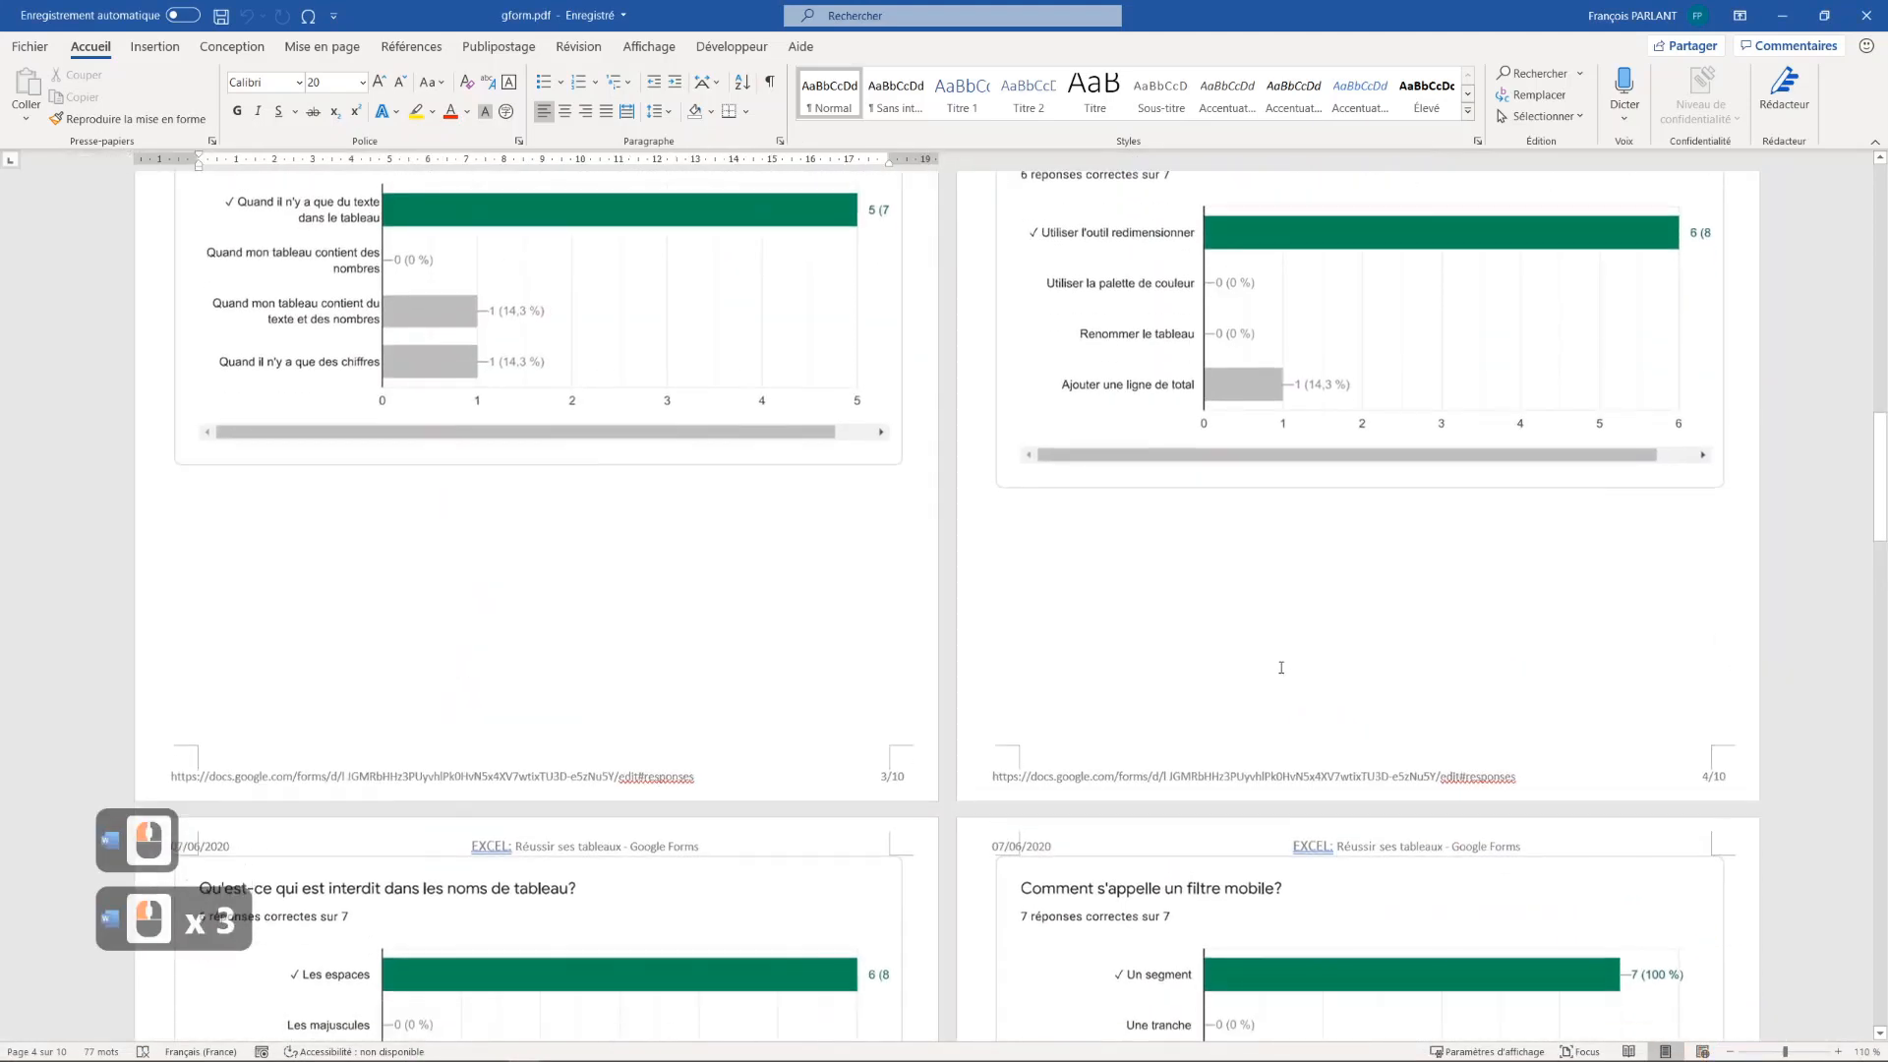
pyautogui.scroll(-1, 1279, 670)
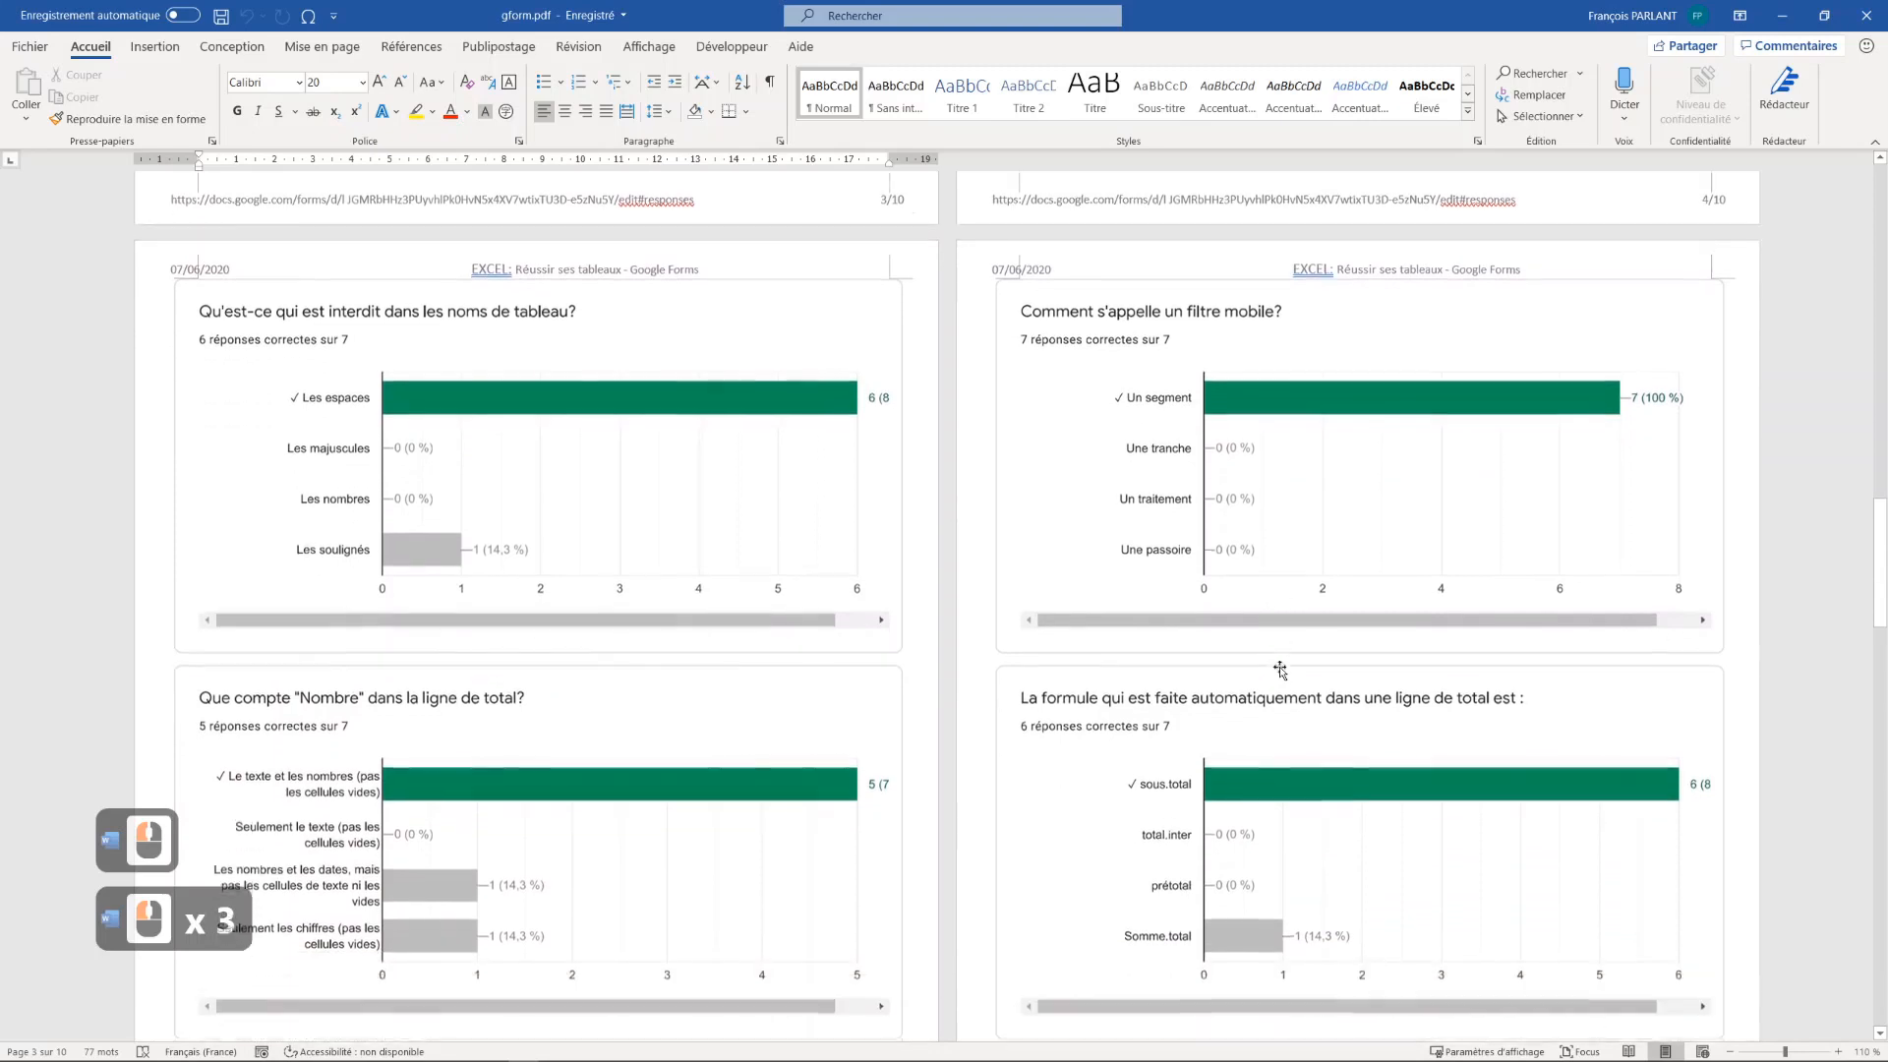
# Step: Copy the entire content of the converted gform.pdf document
pyautogui.press('shift')
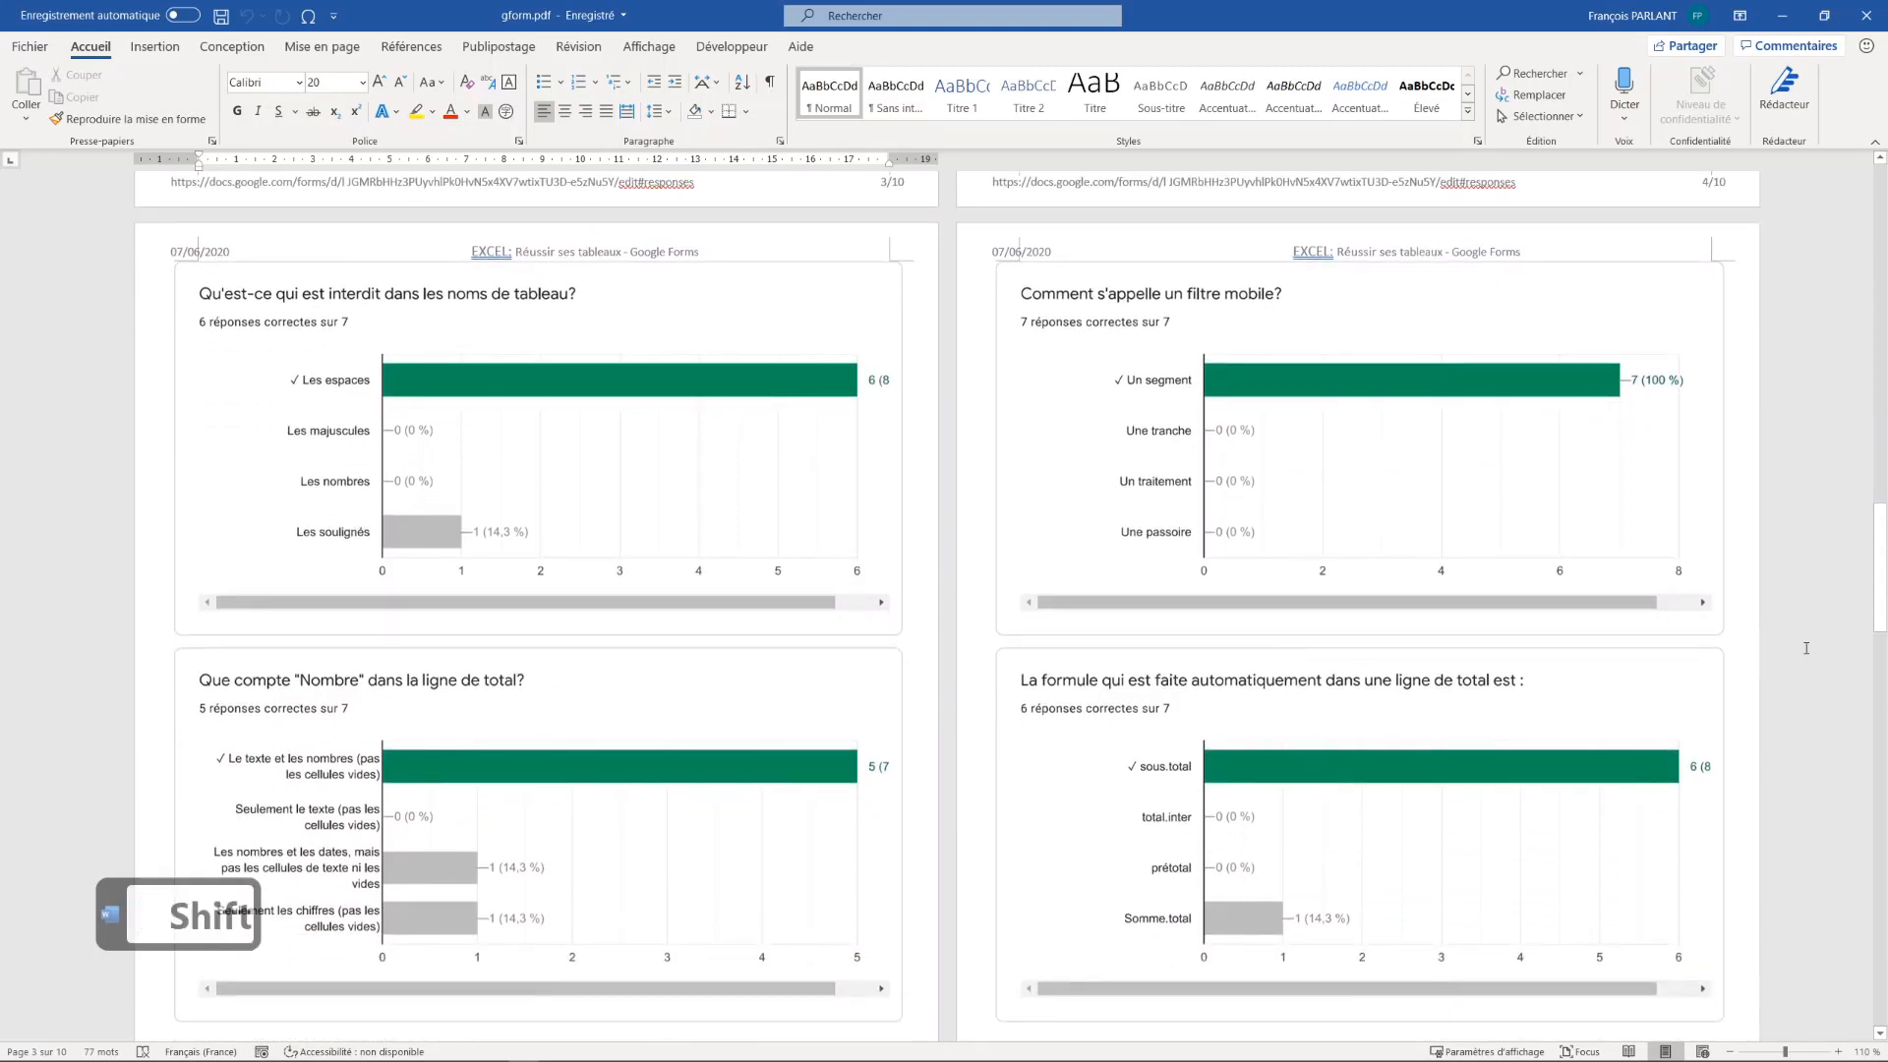
pyautogui.hotkey('ctrl', 'a')
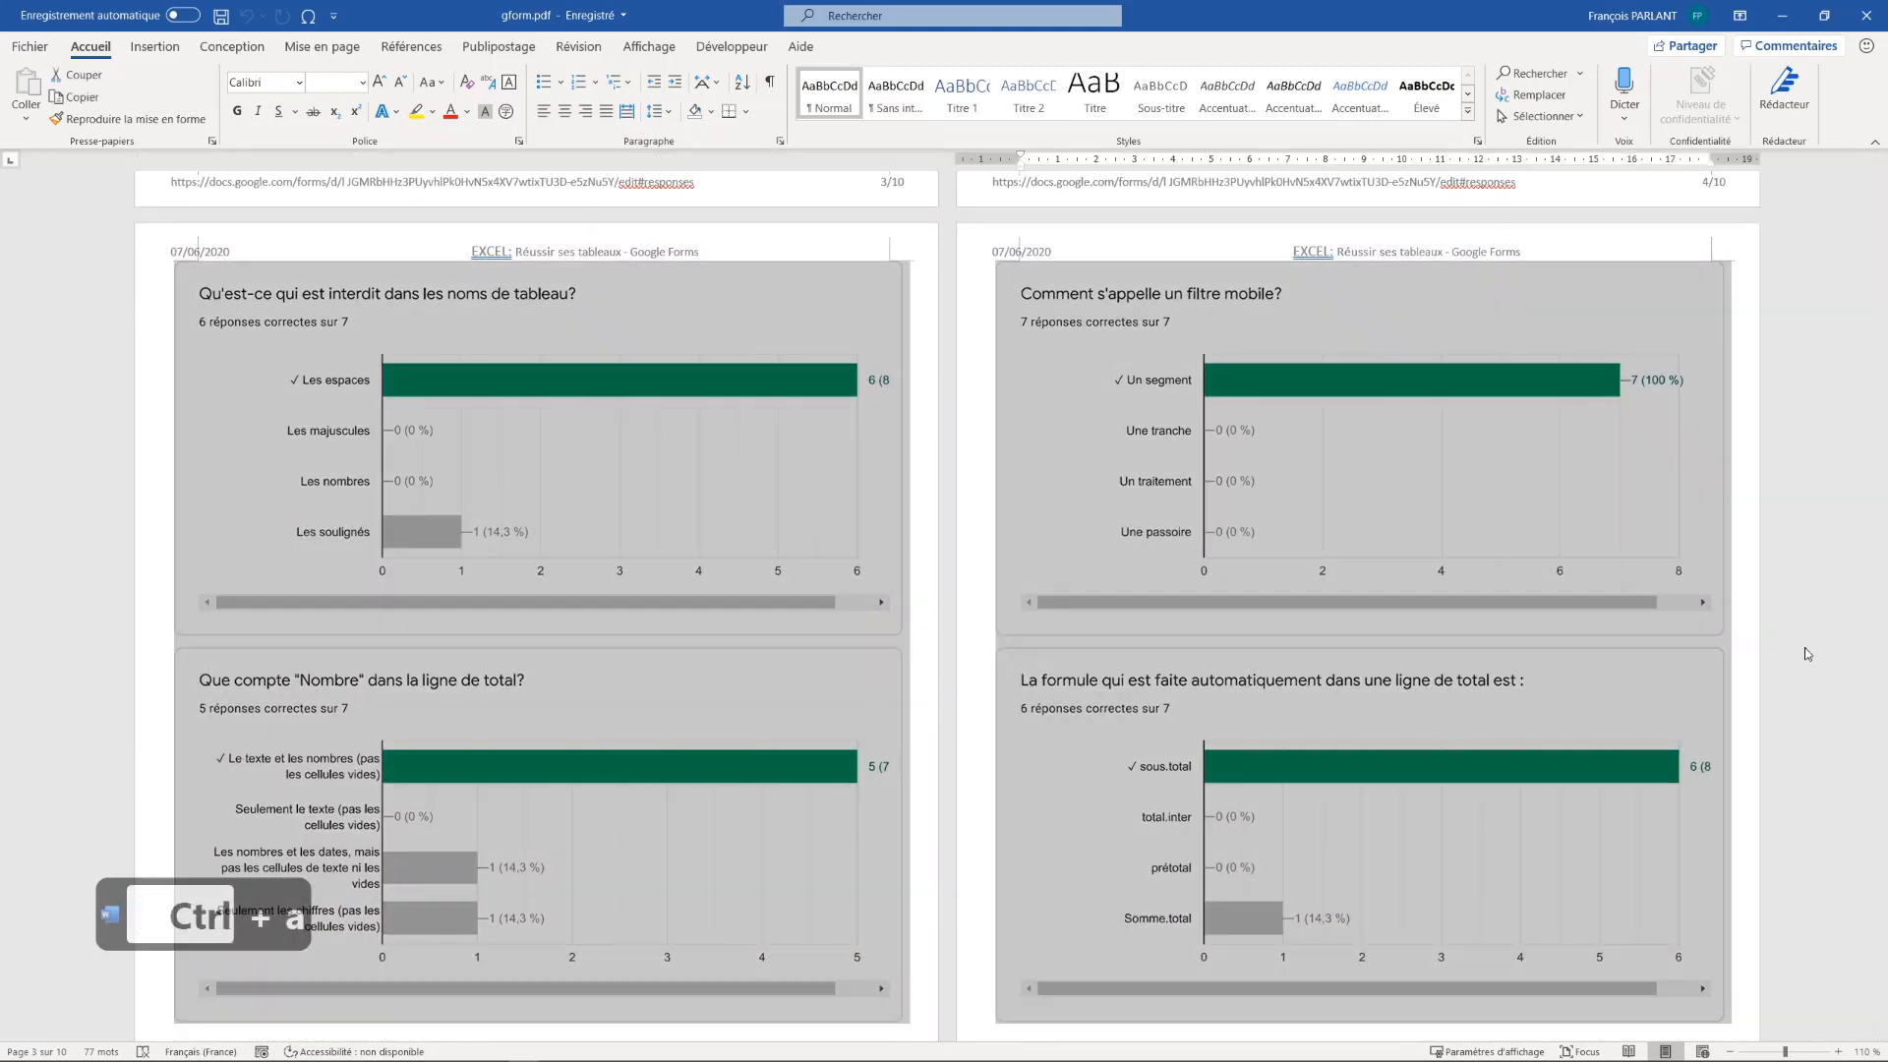
pyautogui.hotkey('ctrl', 'c')
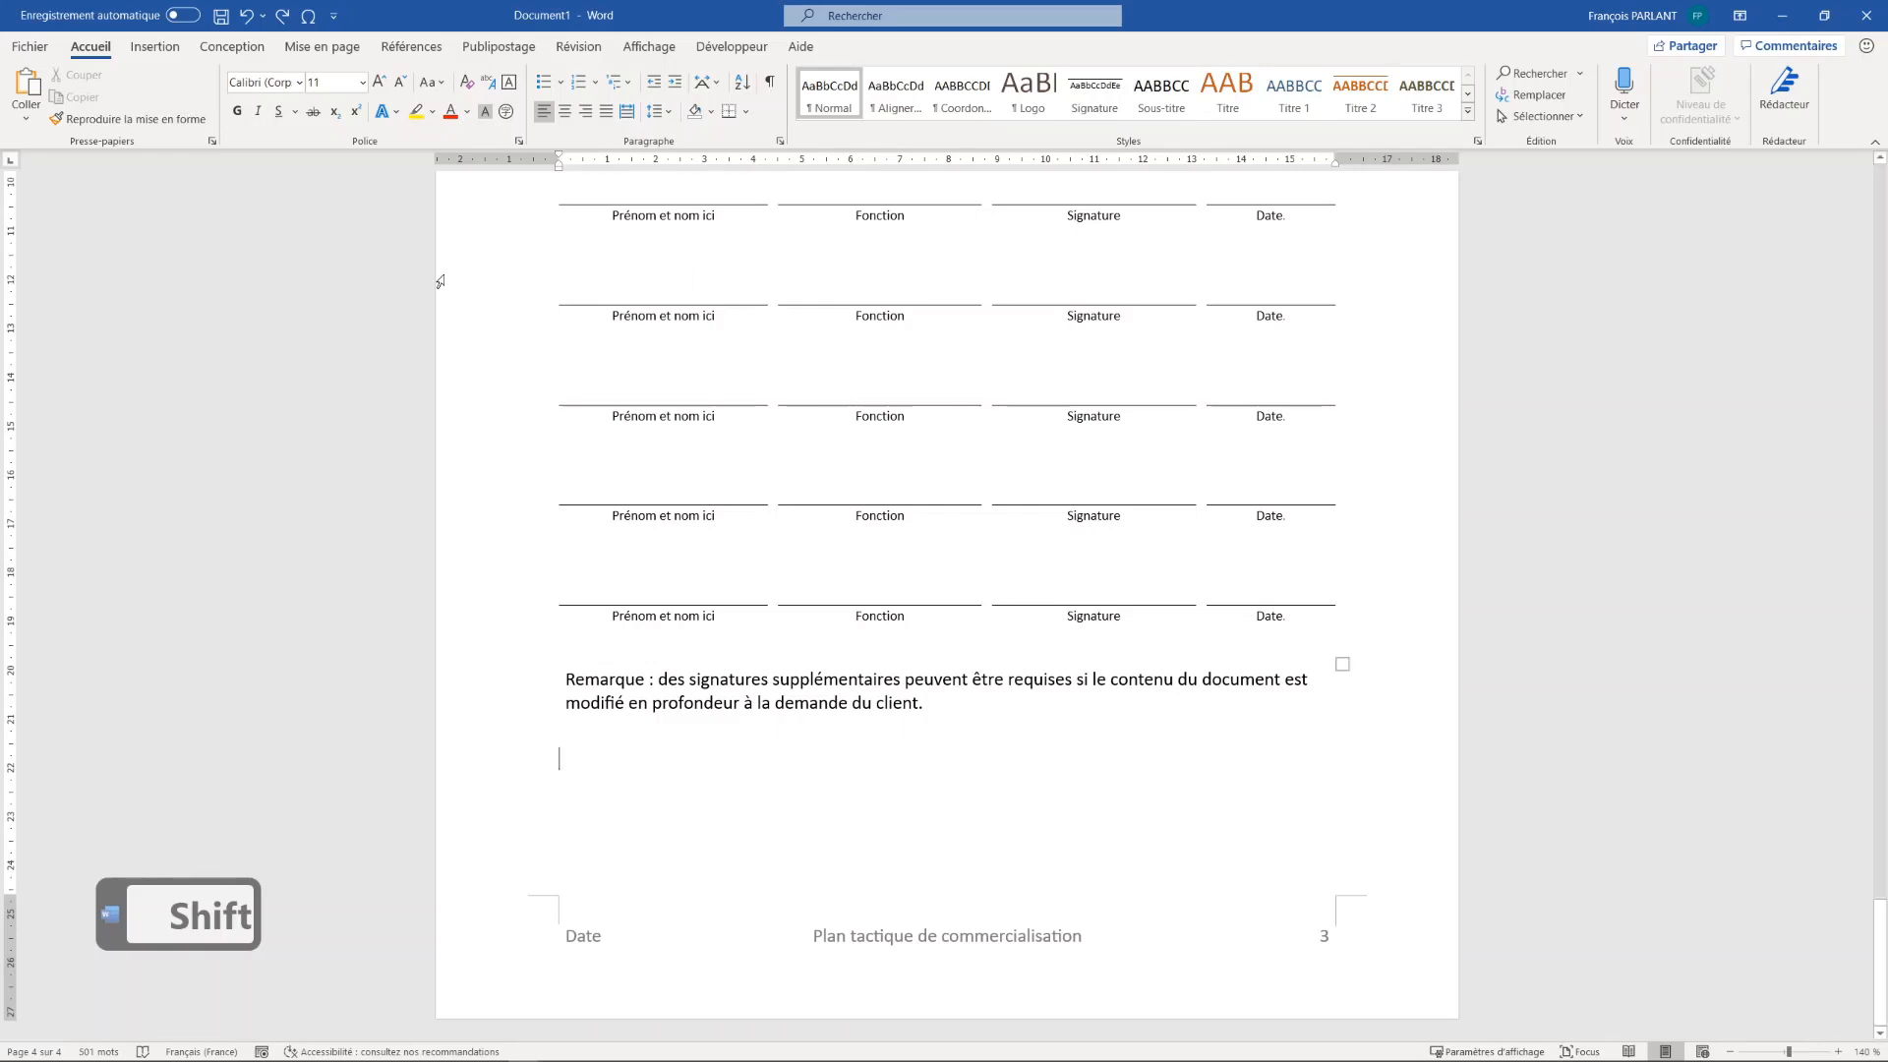
# Step: Find the insert-object command by searching "objet" and embed the existing file gform.pdf below the closing remark in Document1
pyautogui.click(156, 46)
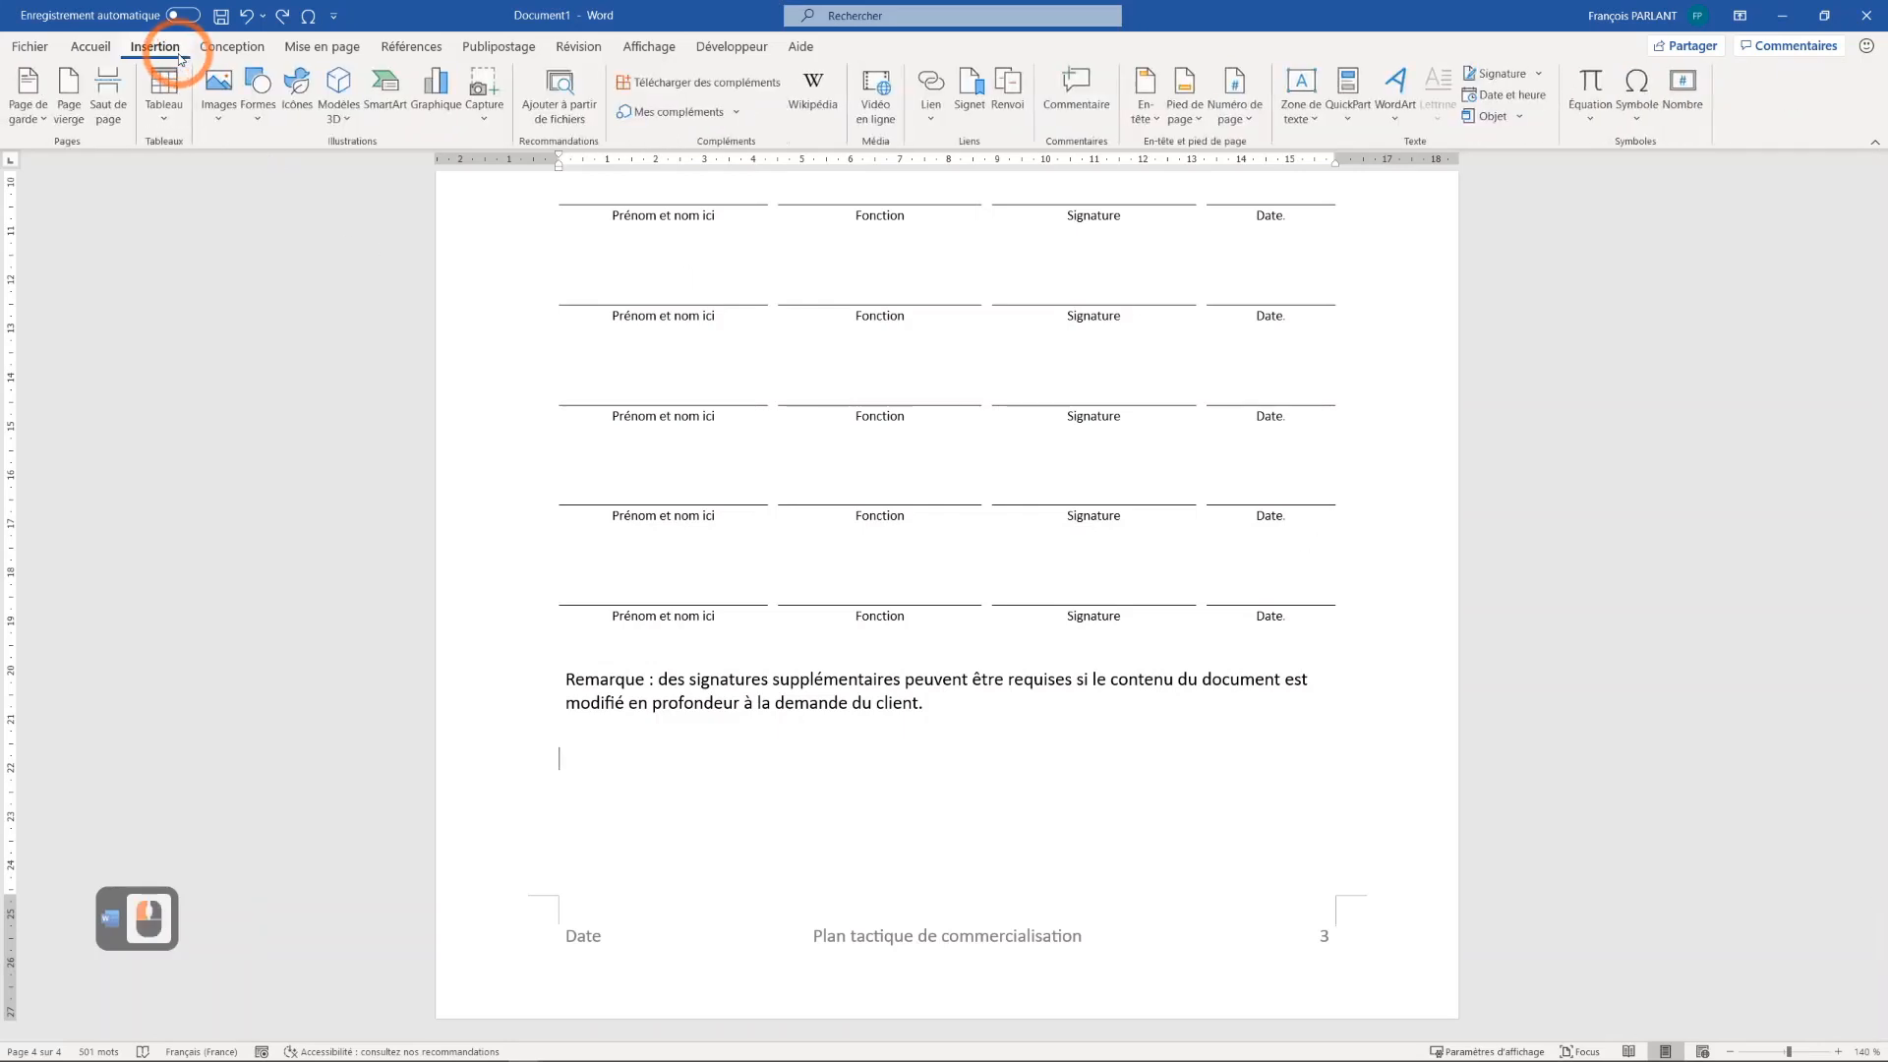
pyautogui.click(1520, 119)
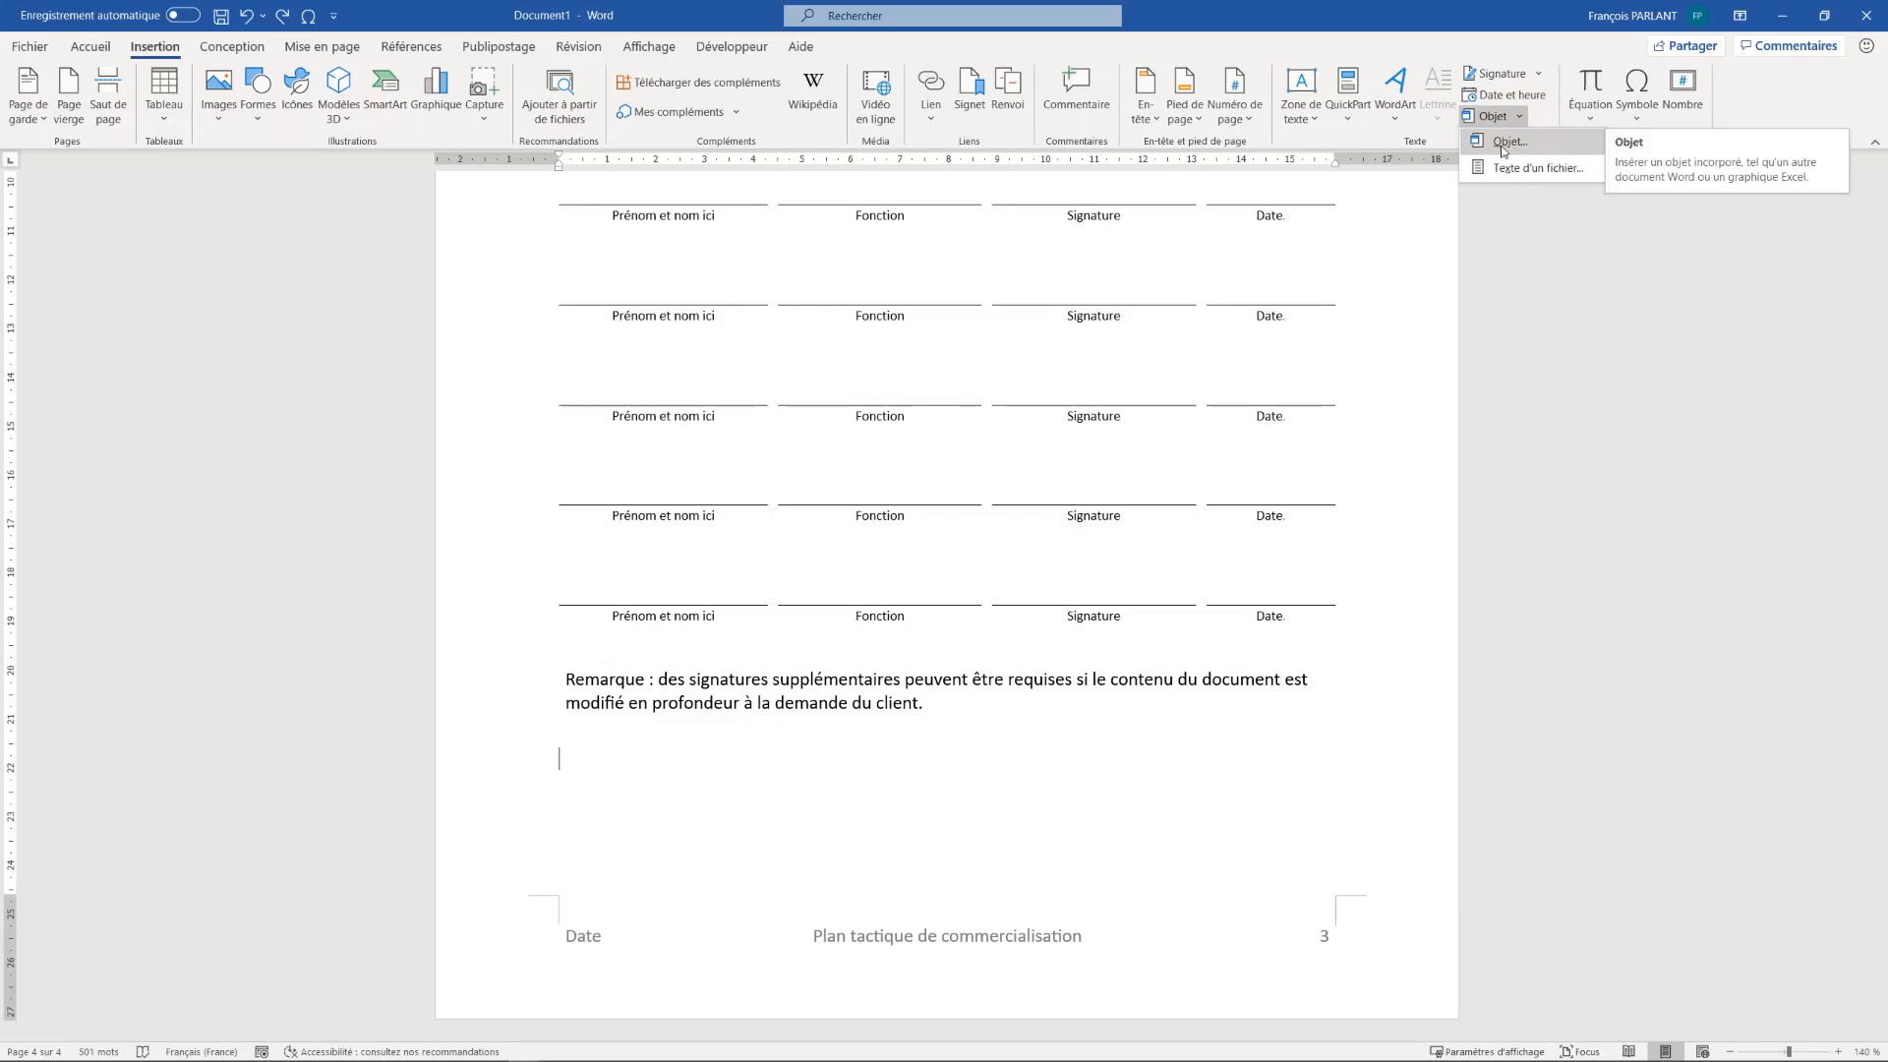
pyautogui.click(960, 11)
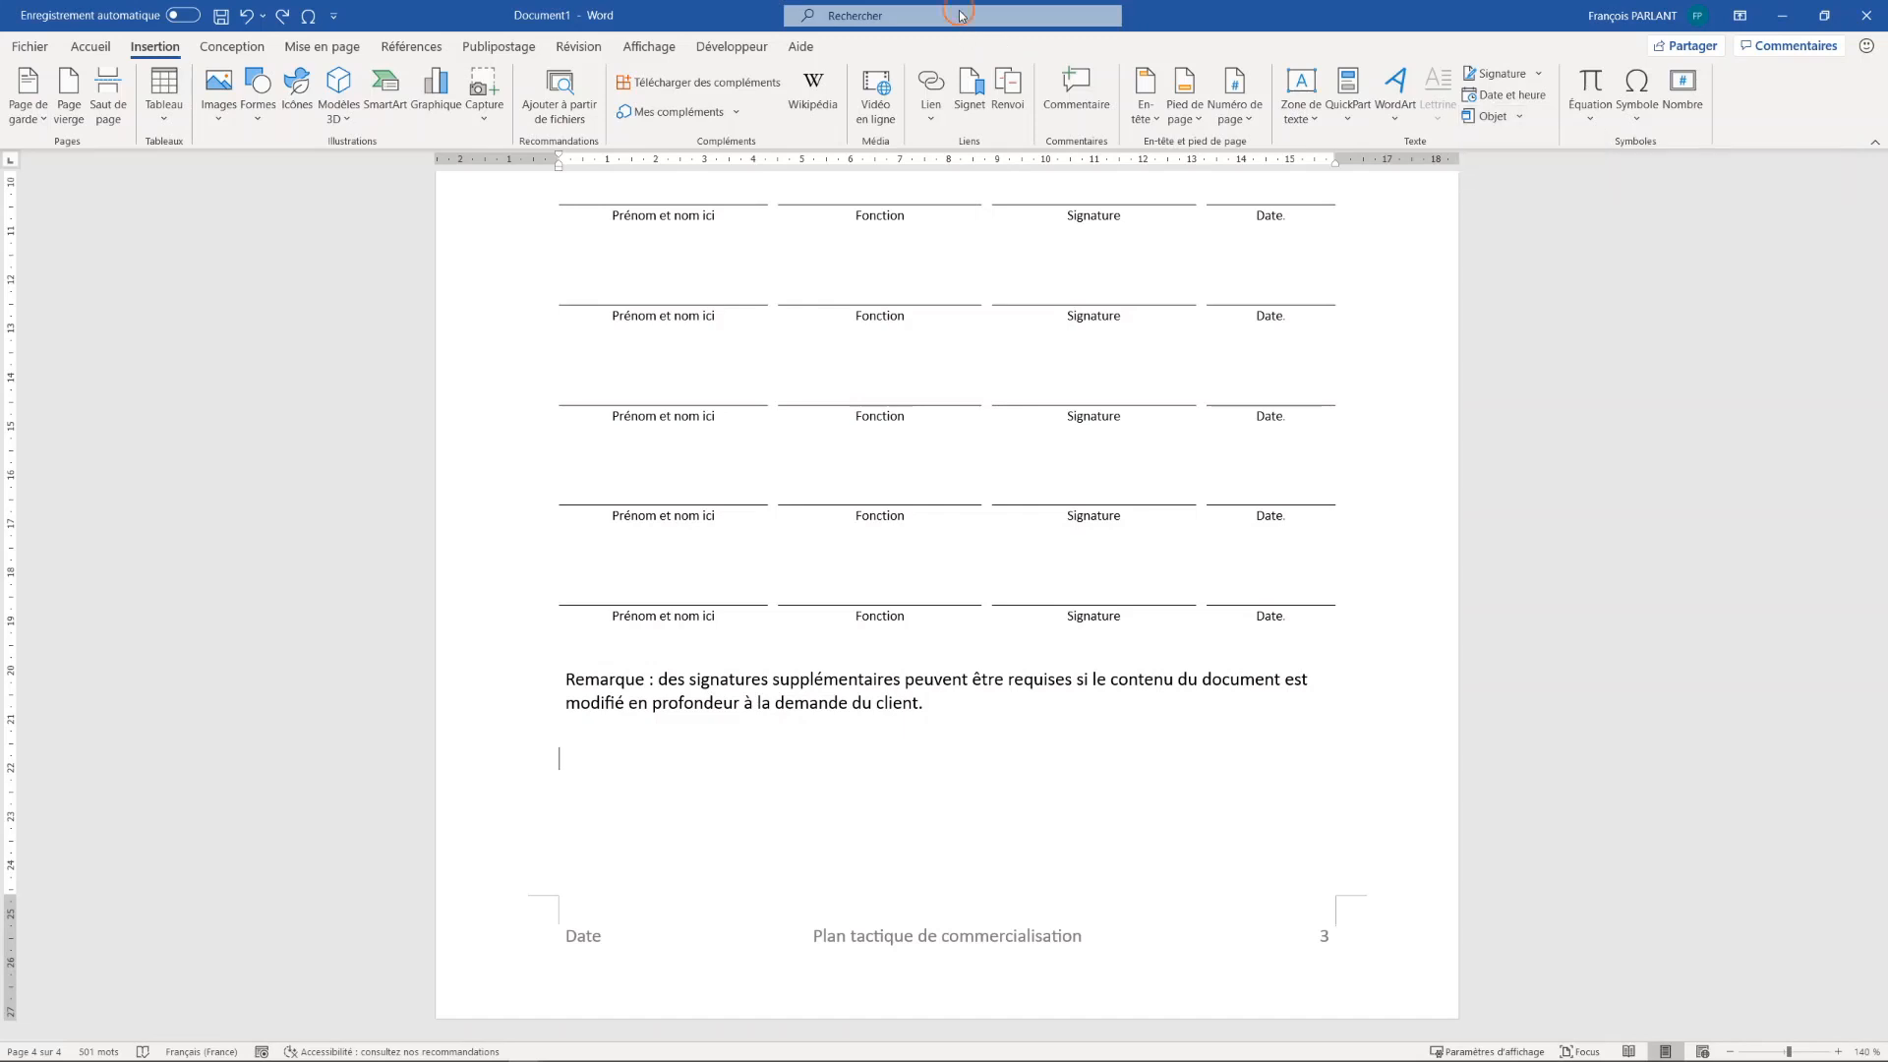
pyautogui.write('objet')
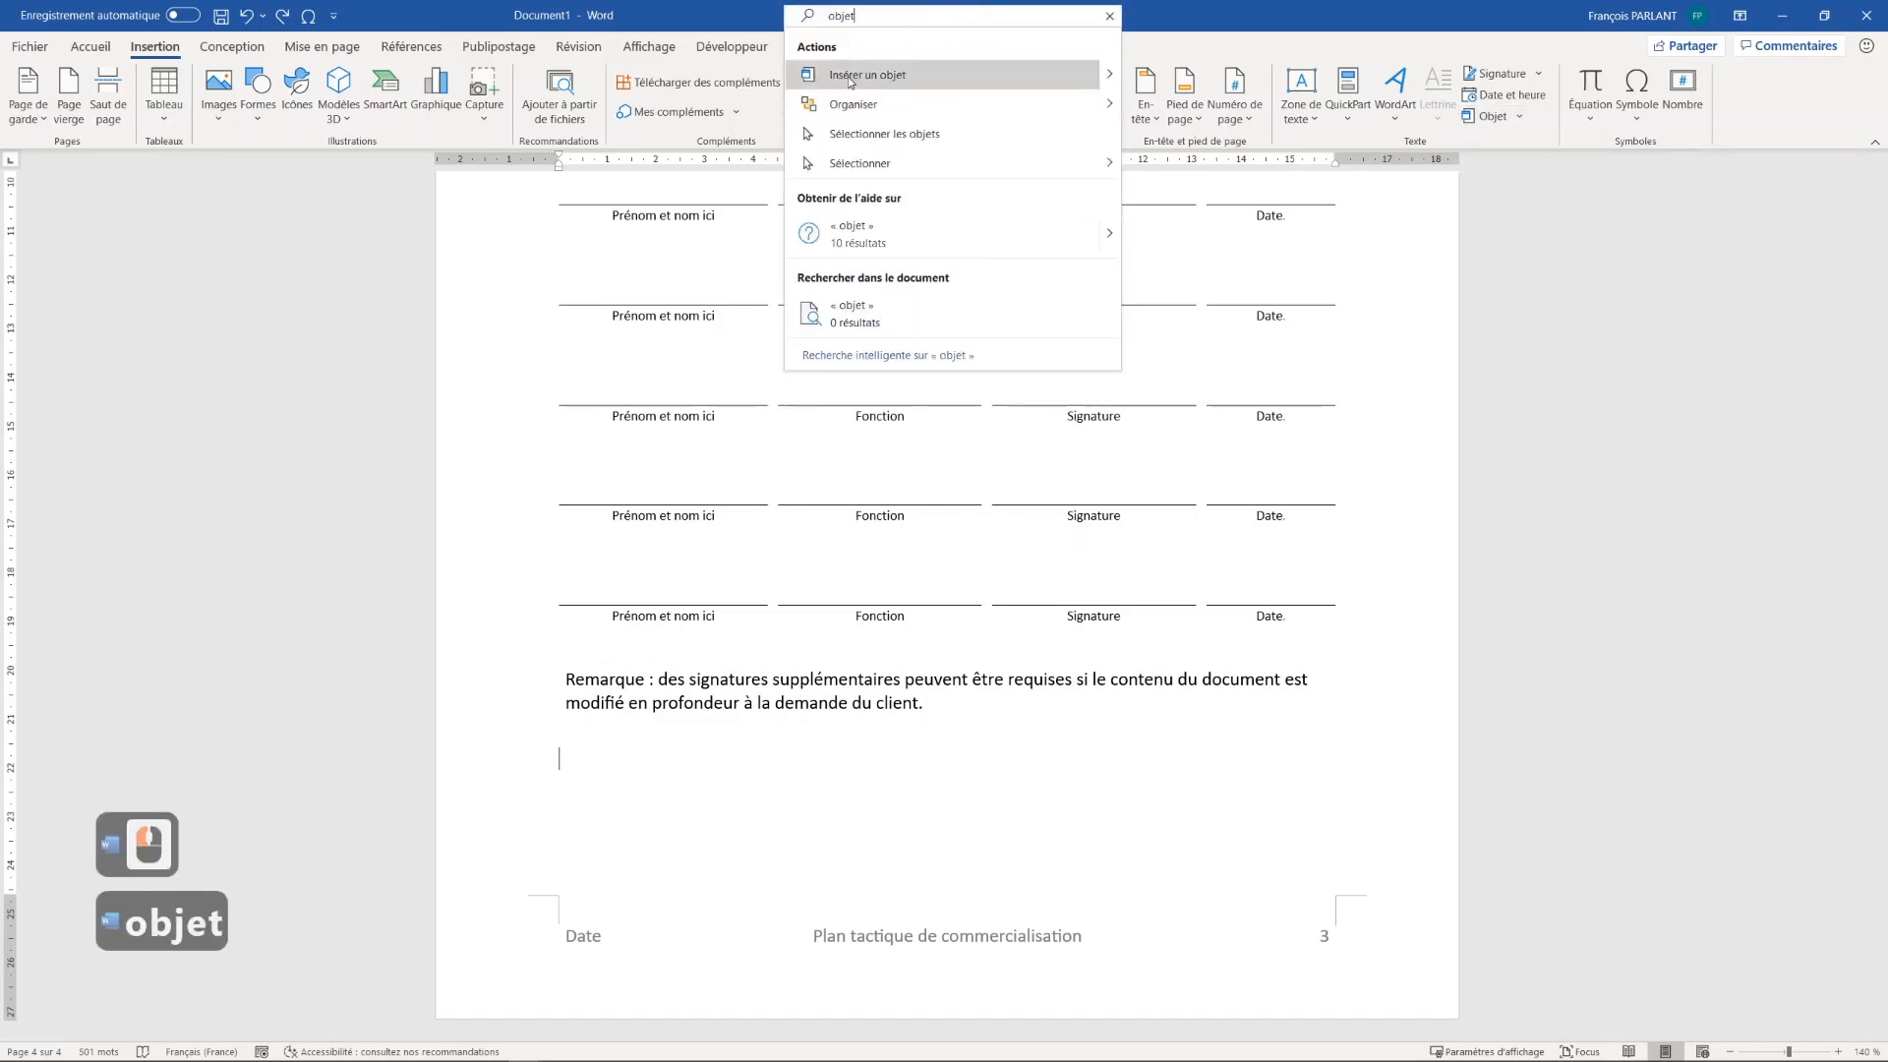
pyautogui.click(850, 74)
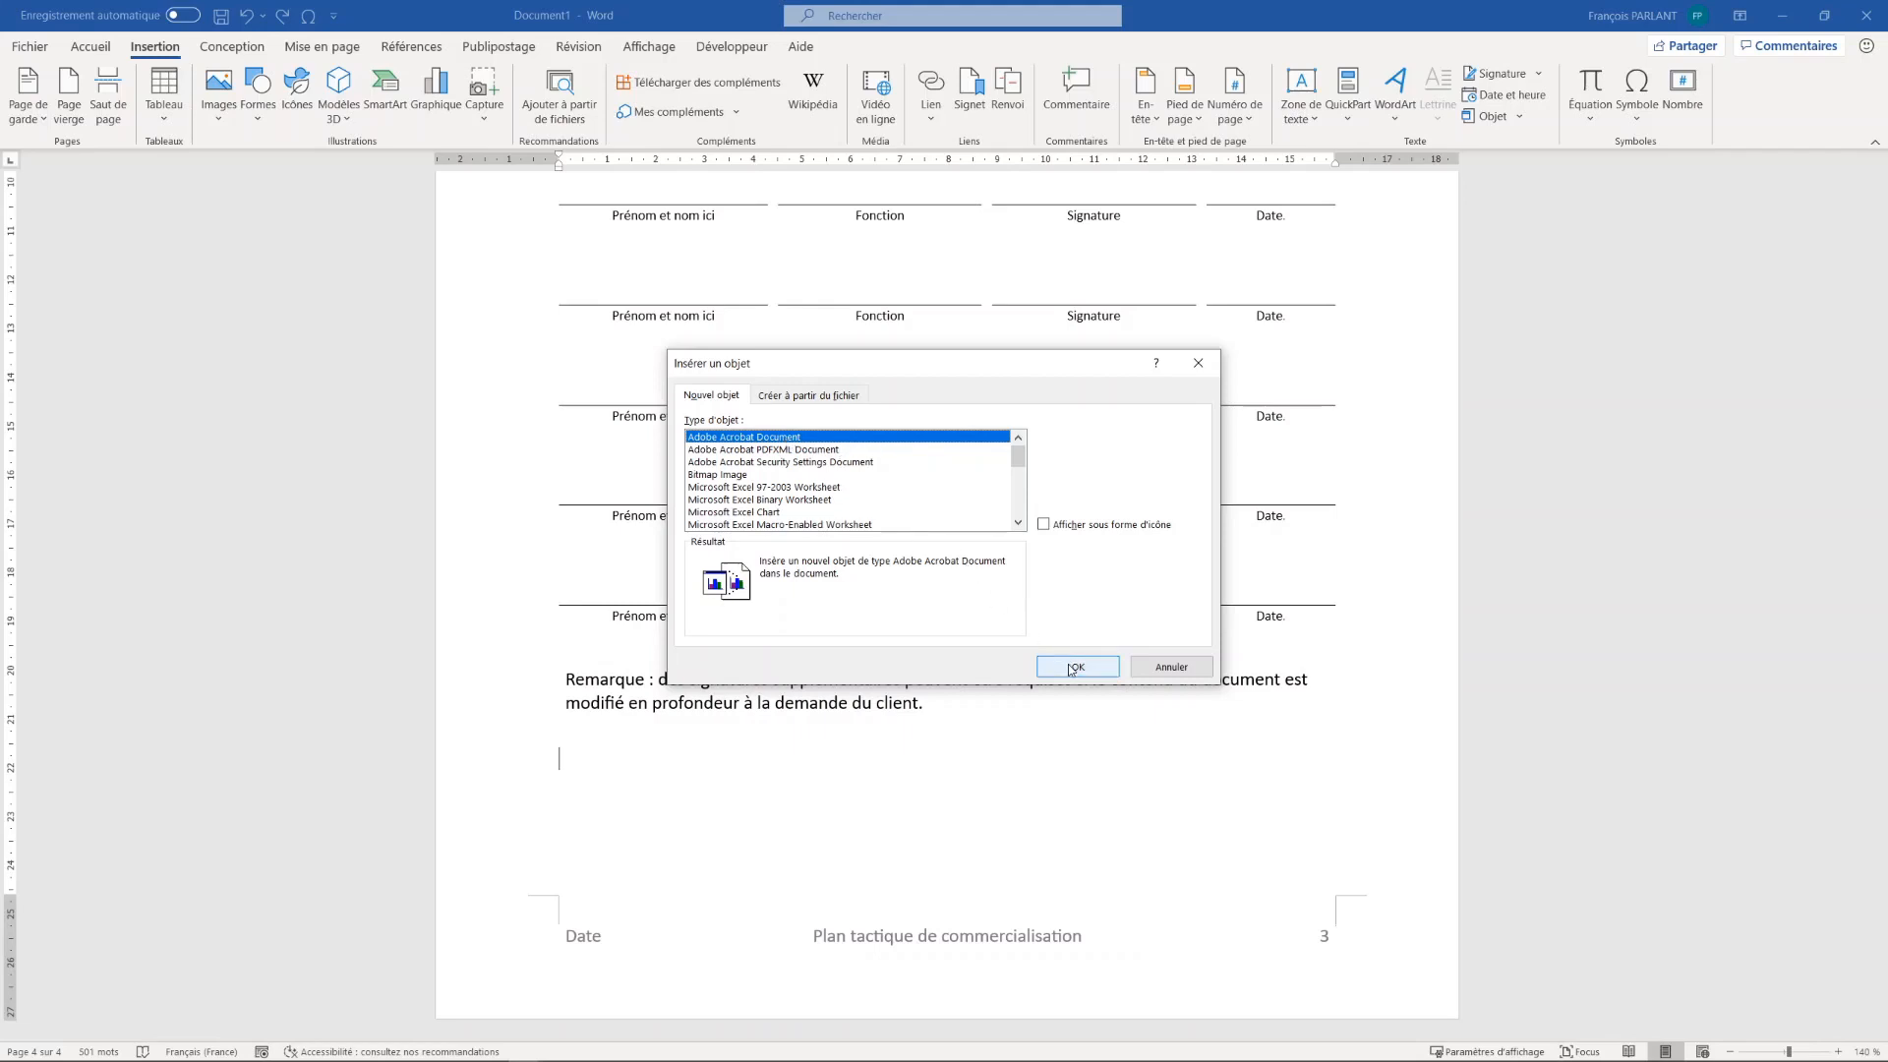
pyautogui.click(824, 399)
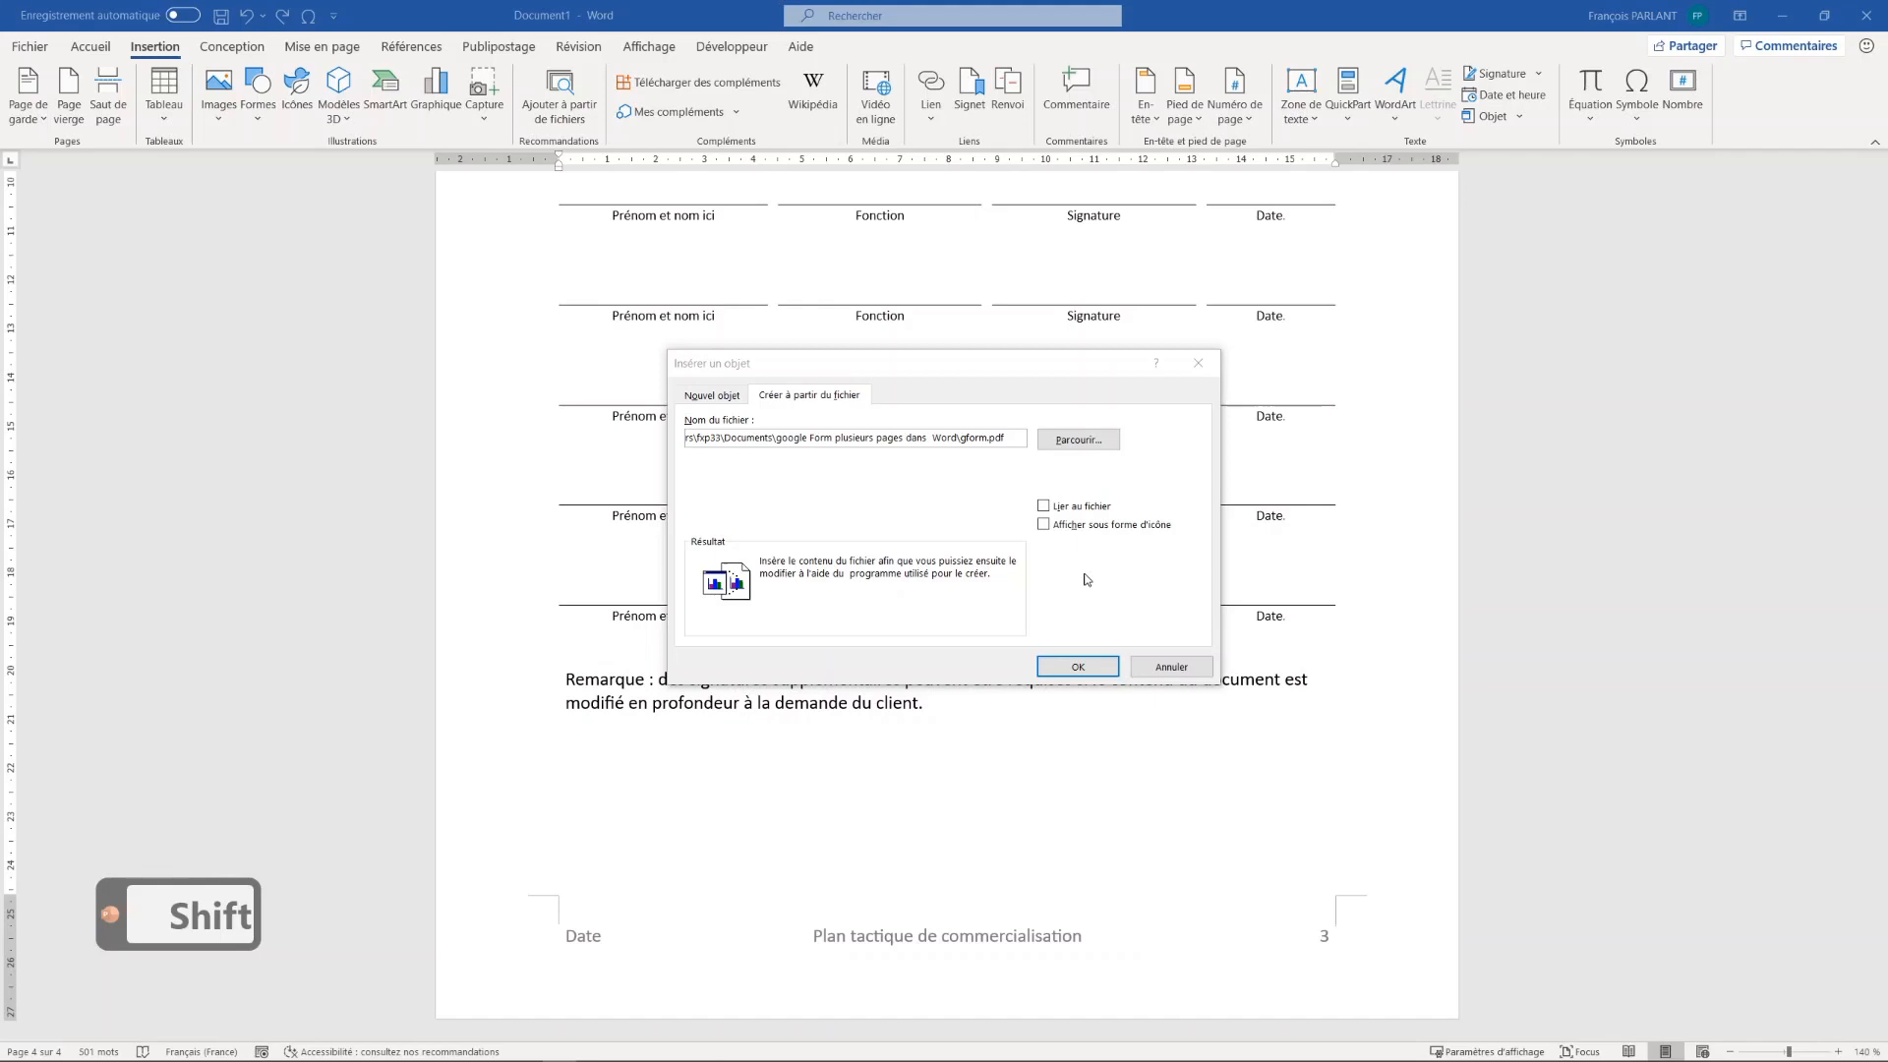
pyautogui.click(1079, 665)
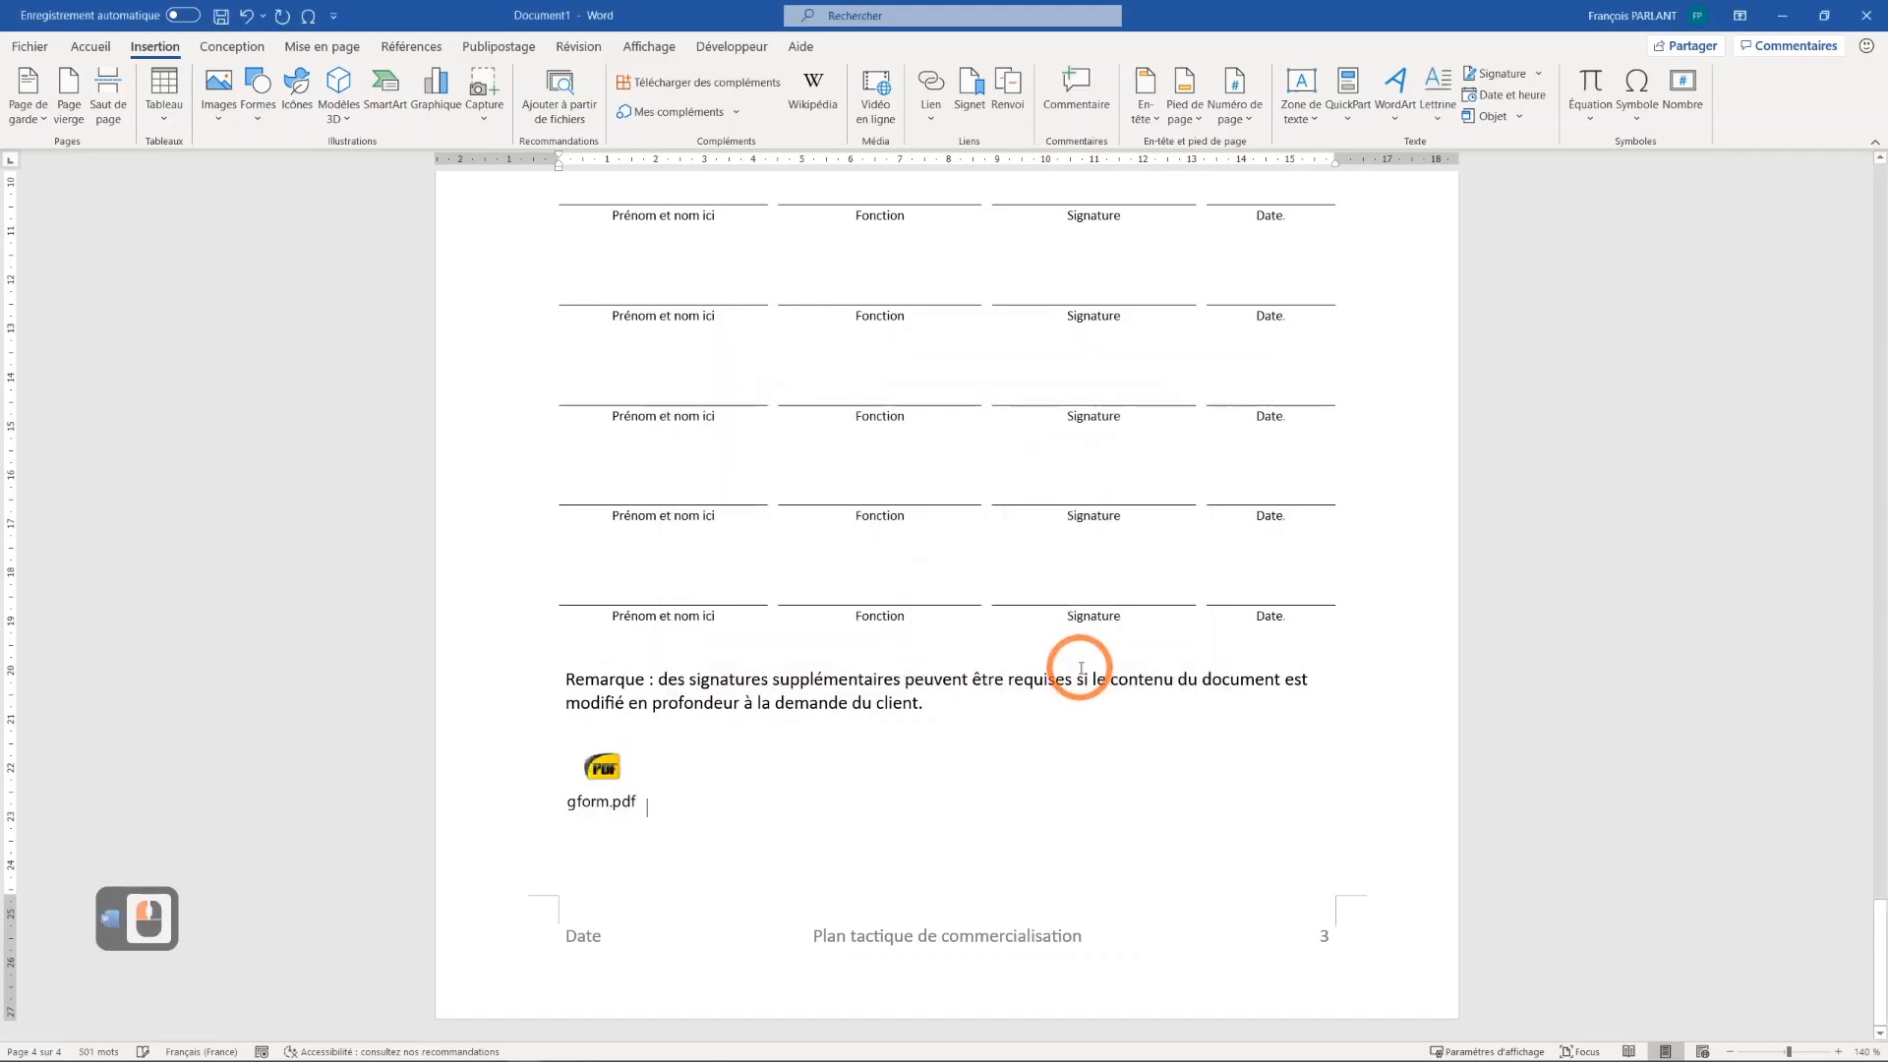